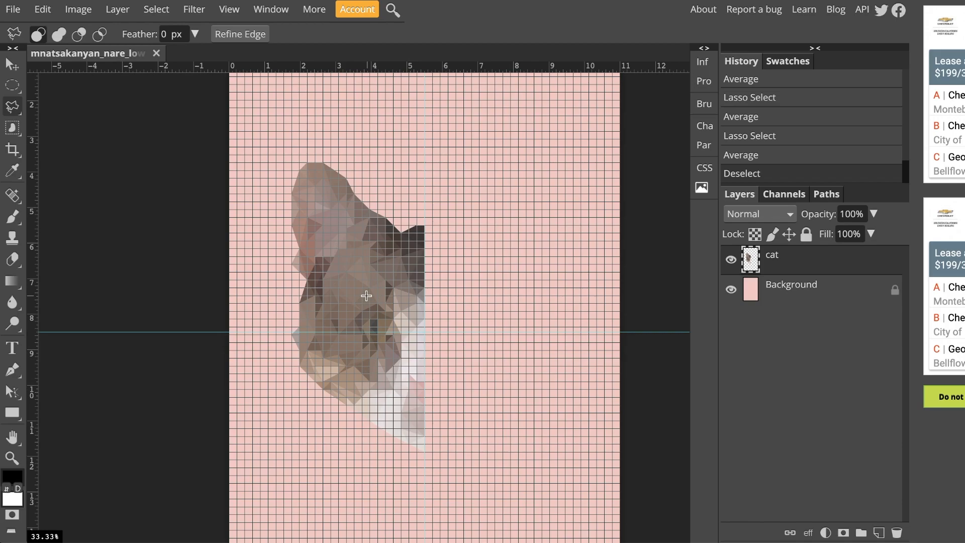
Hide the grid overlay on the canvas
left_click(234, 11)
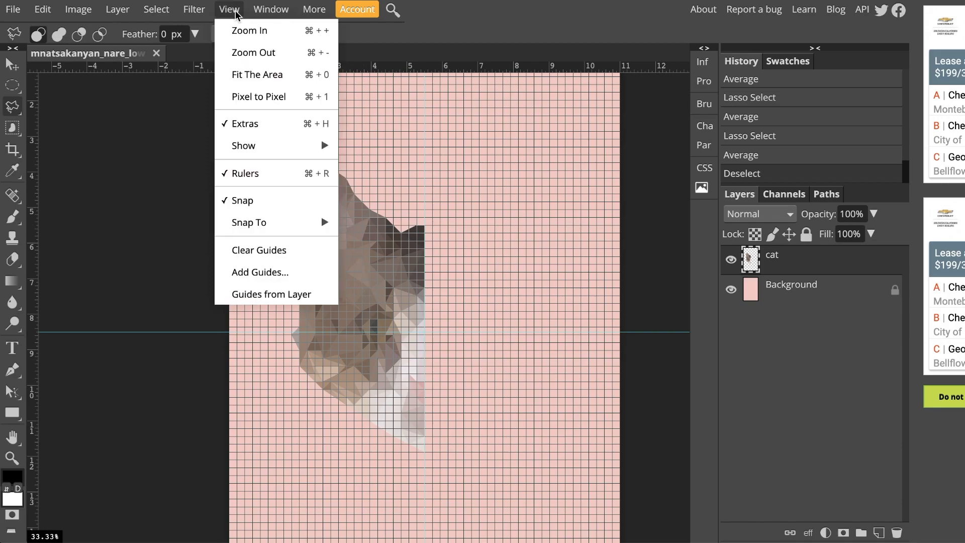
mouse_move(279, 155)
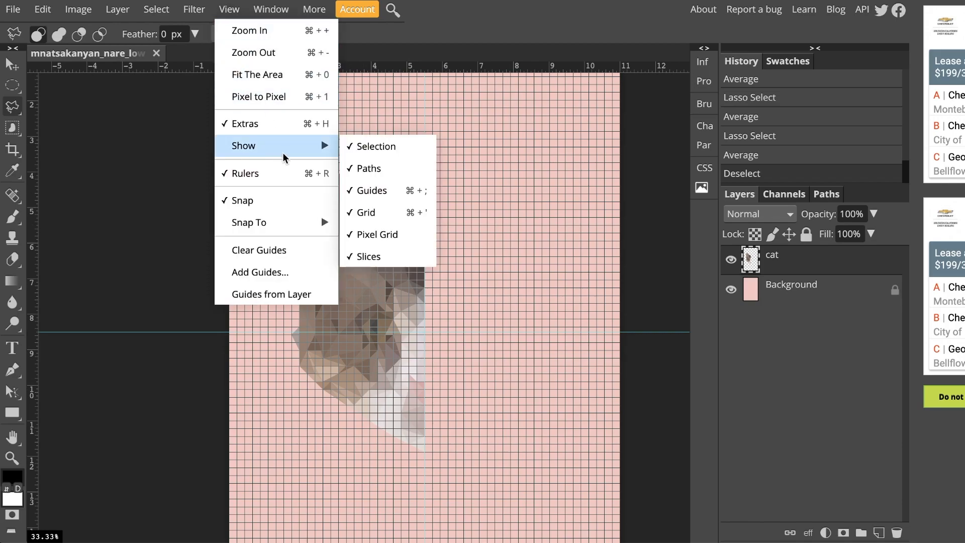
left_click(360, 216)
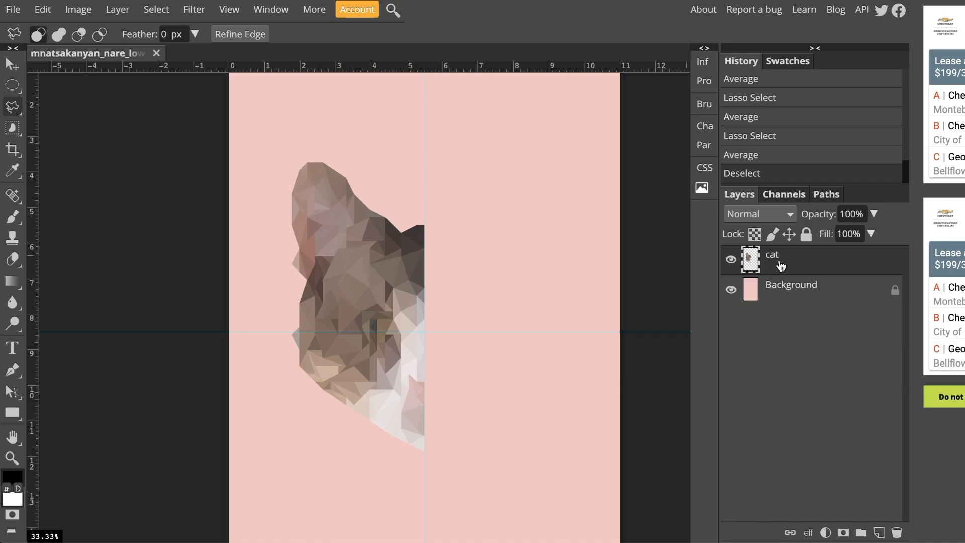
Duplicate the cat layer and rename the original layer to left cat
left_click(119, 10)
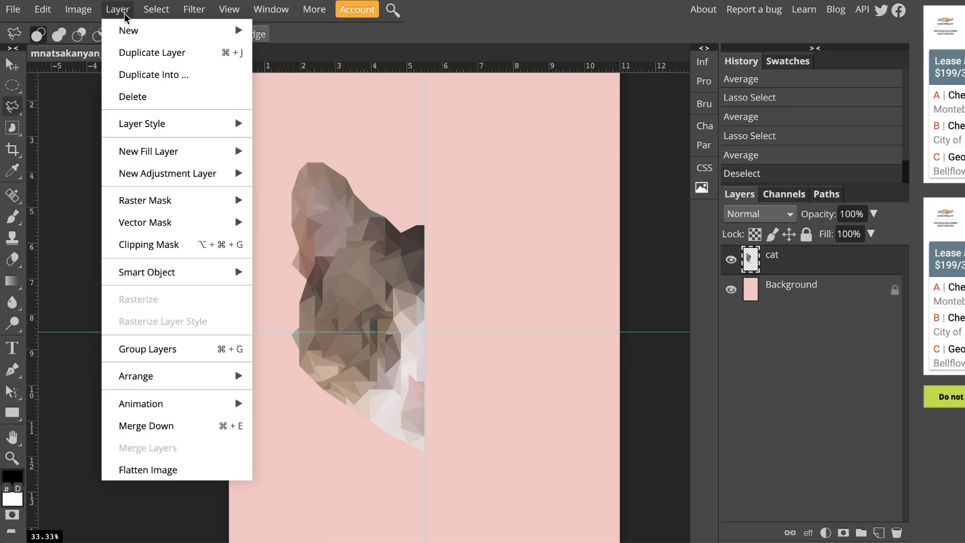
left_click(137, 53)
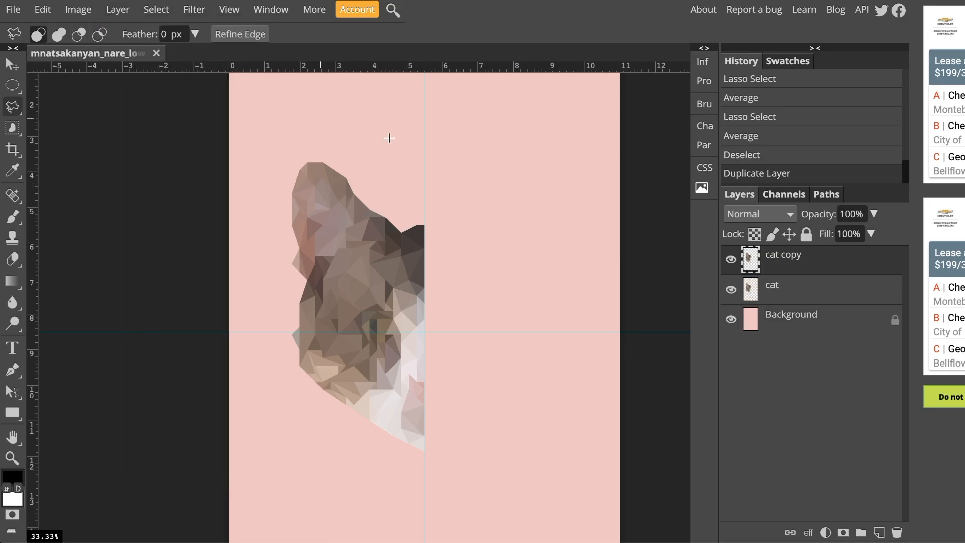
double_click(772, 287)
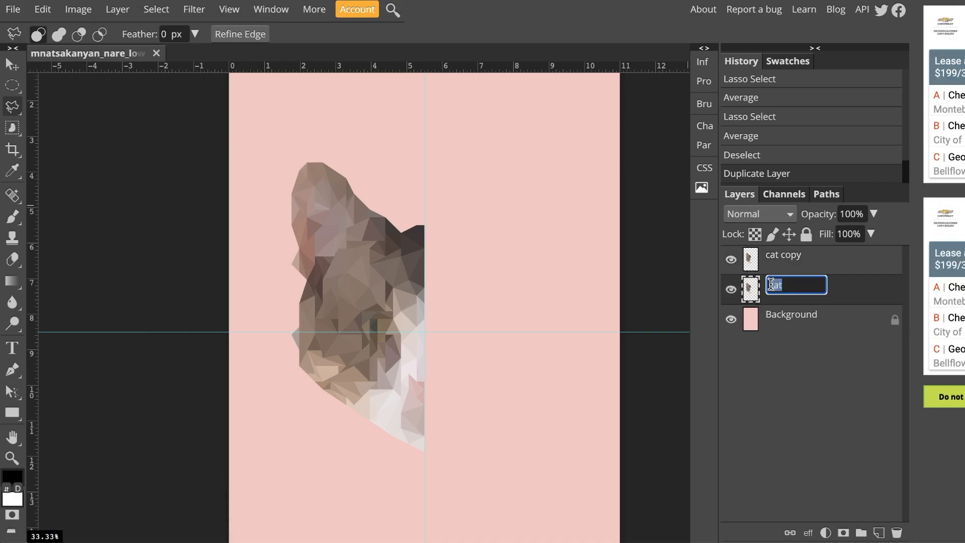
type("left cat")
key("Return")
Rename the duplicated layer to right cat
double_click(791, 255)
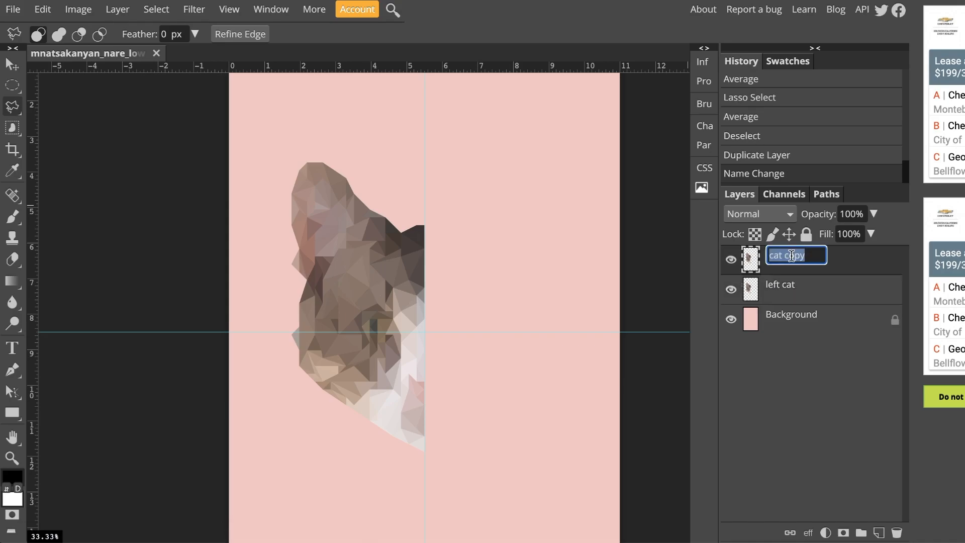
type("right cat")
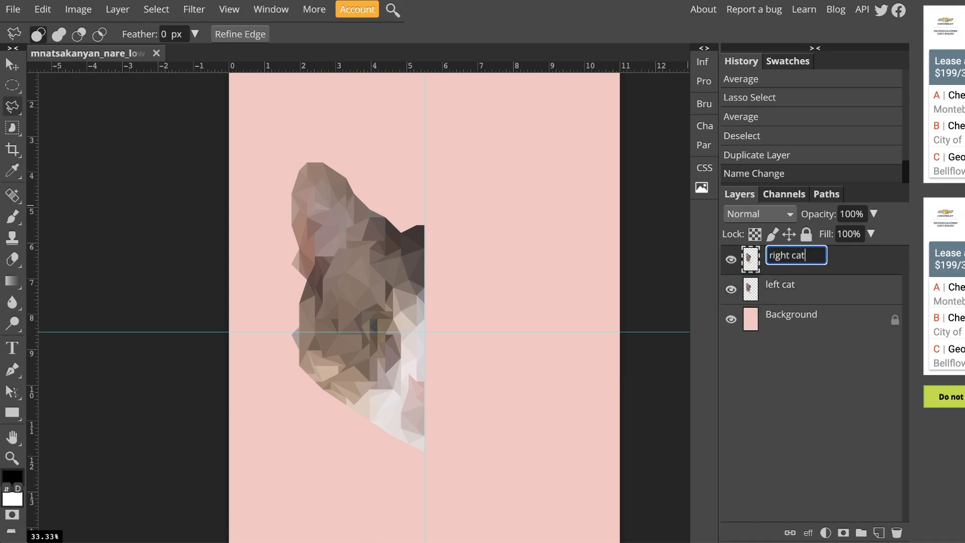
key("Return")
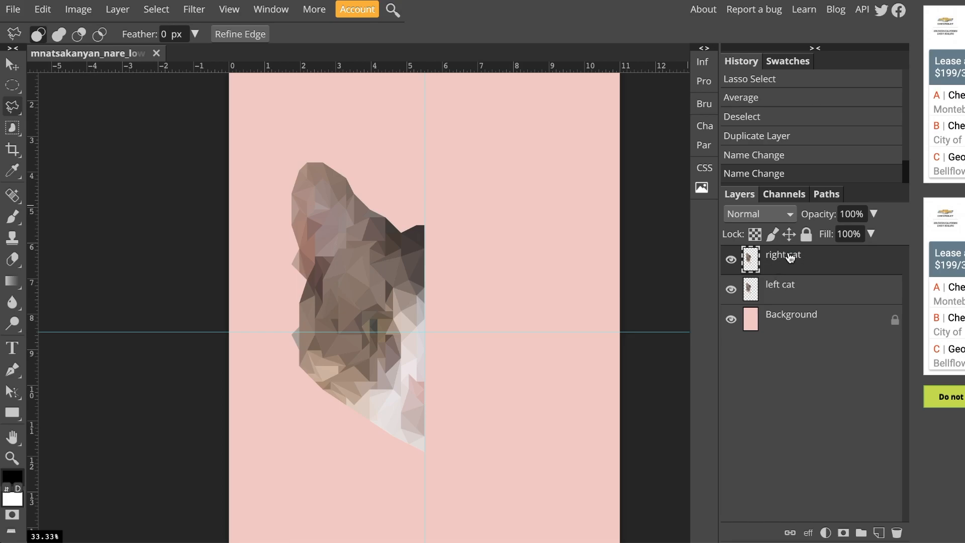
Flip the right cat layer horizontally
left_click(43, 9)
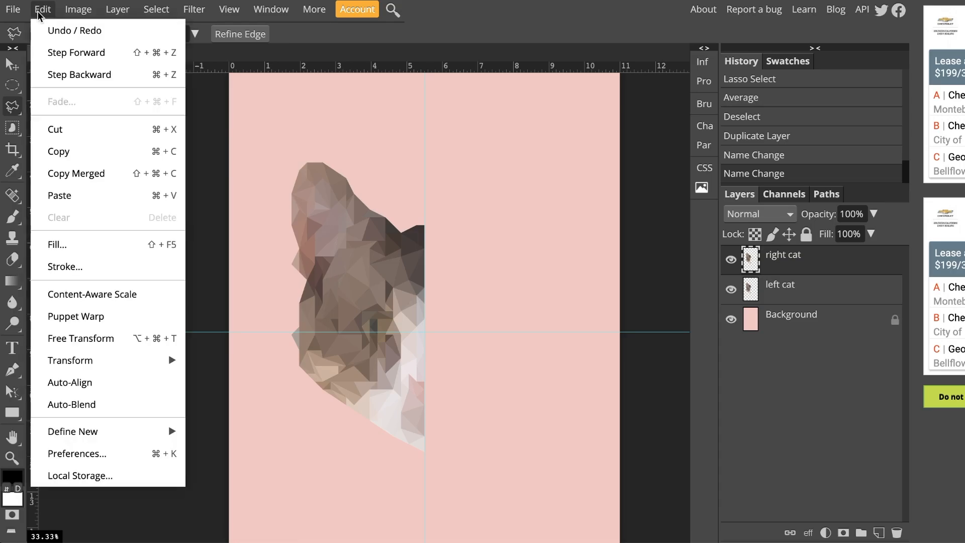
mouse_move(91, 371)
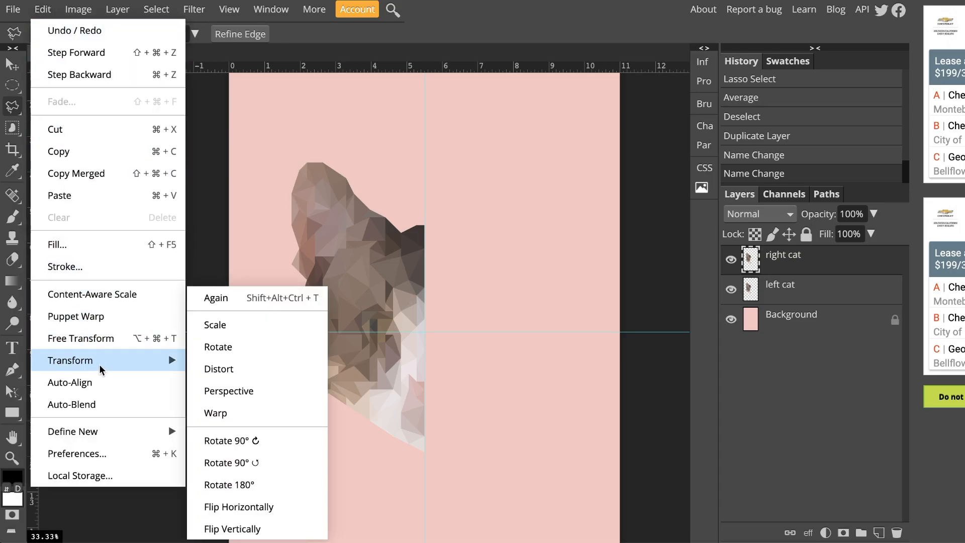
left_click(250, 506)
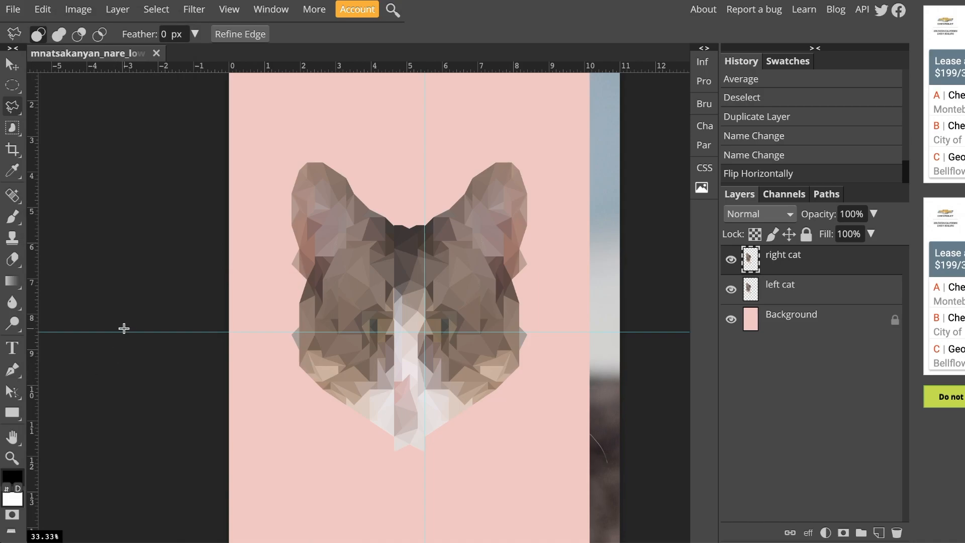
Shift the right cat layer to the right so the two halves meet at the vertical centre guide
scroll(123, 328, "down", 4)
scroll(124, 328, "up", 4)
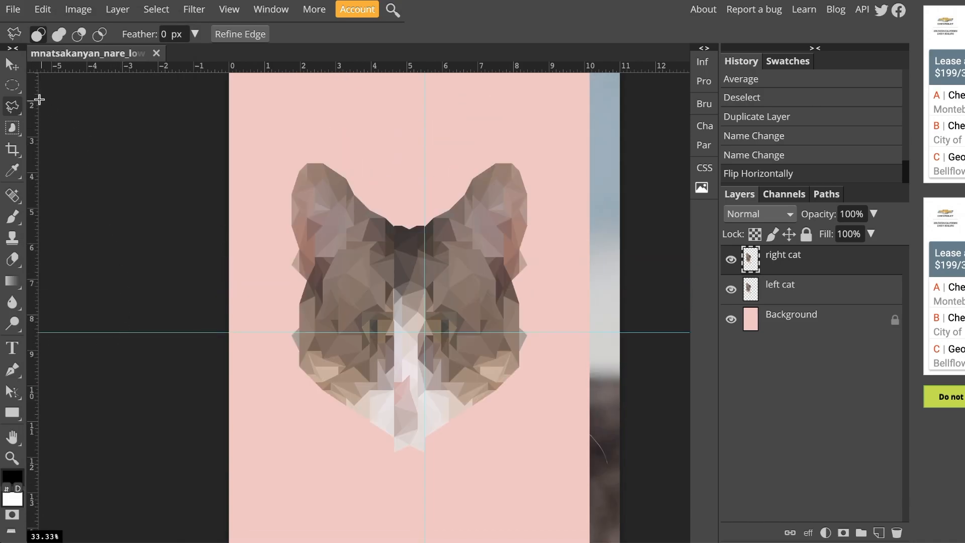
left_click(13, 64)
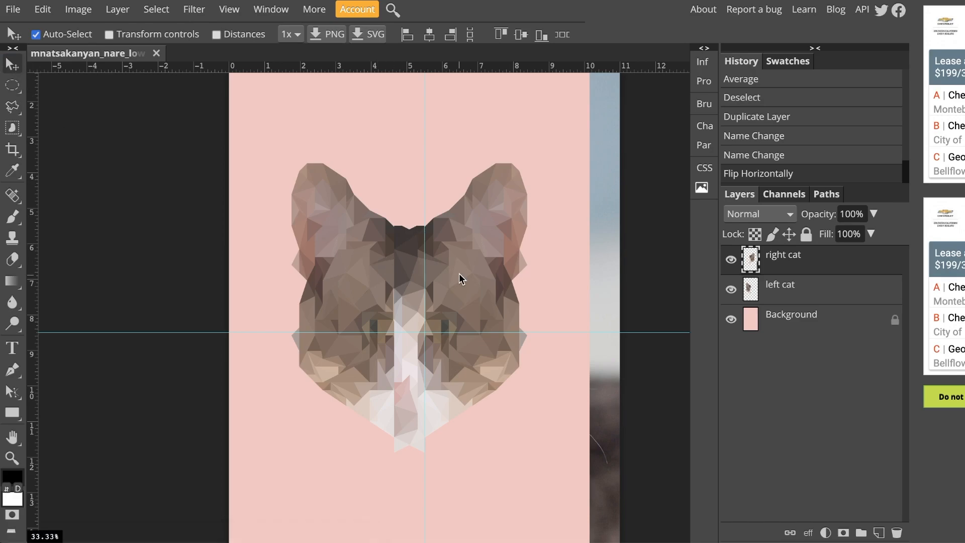
left_click_drag(455, 291, 490, 292)
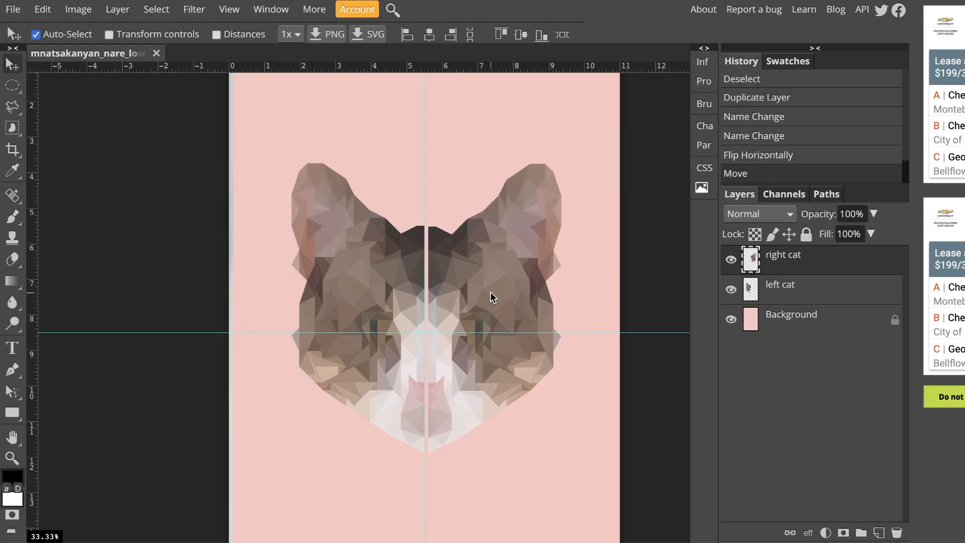
Zoom in and inspect the seam between the two cat halves, then fit the canvas back in view
scroll(490, 292, "up", 2)
key("space")
left_click_drag(515, 213, 429, 310)
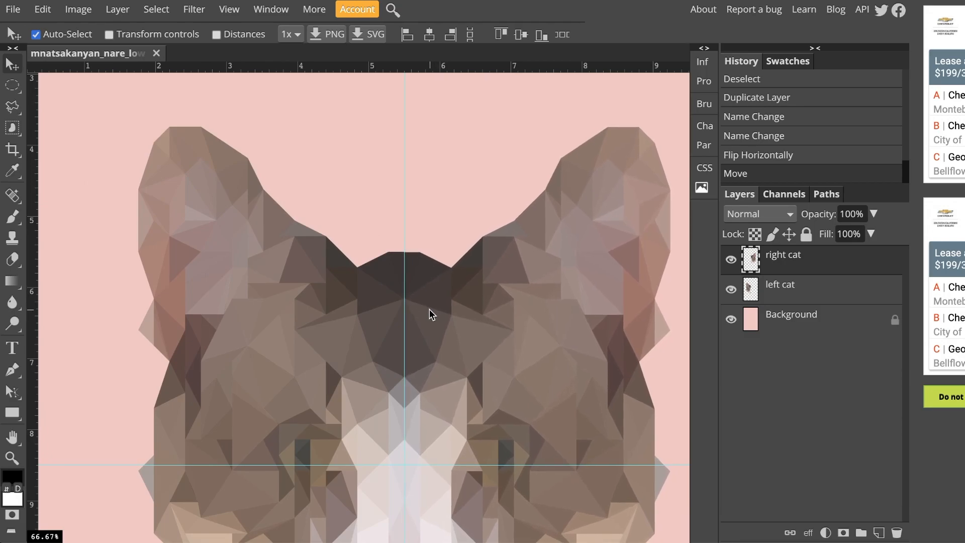
scroll(422, 362, "down", 8)
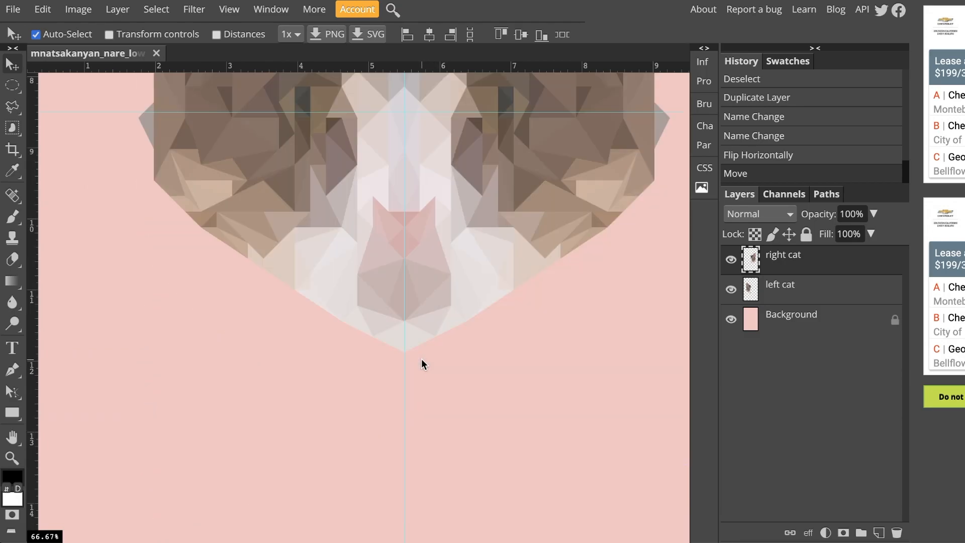
scroll(422, 362, "up", 4)
scroll(422, 352, "up", 1)
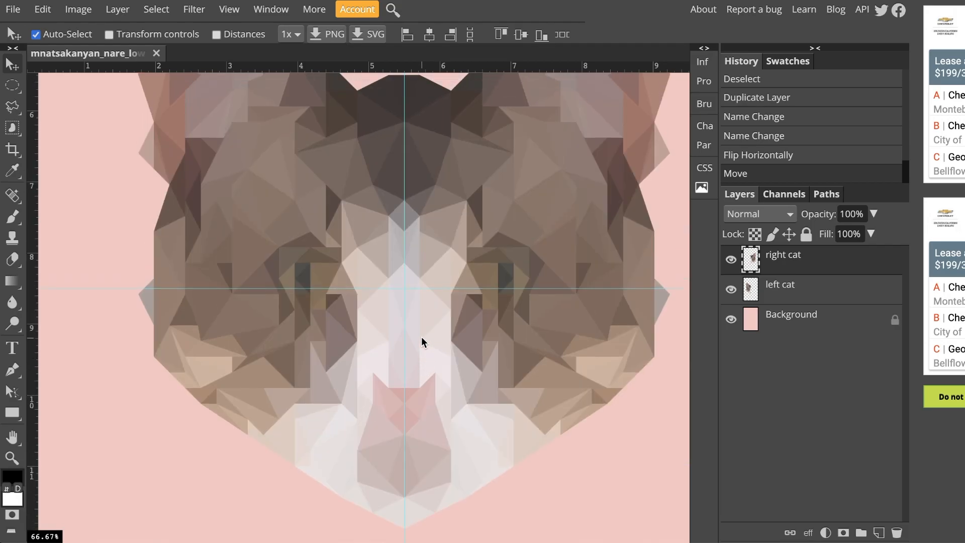
key("ctrl+0")
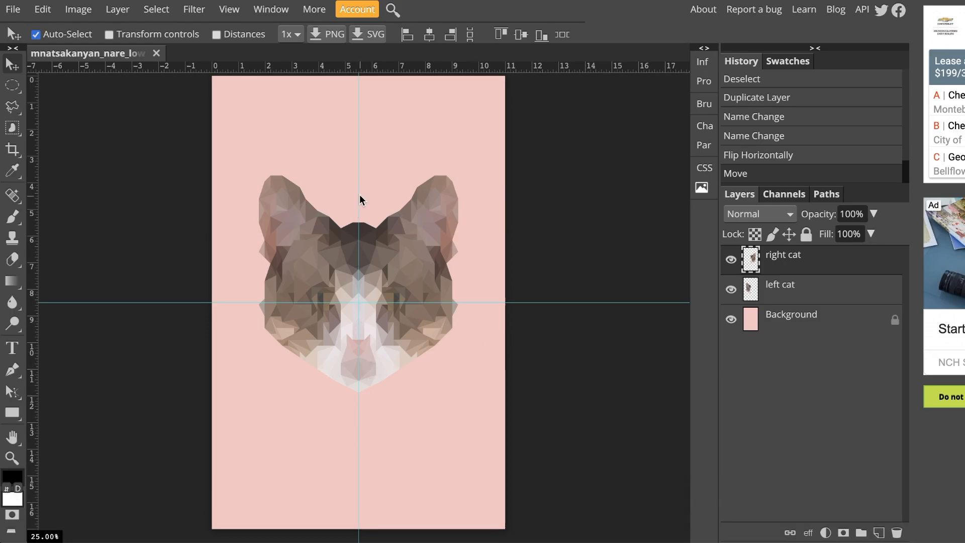
Hide the guides on the canvas
left_click(230, 11)
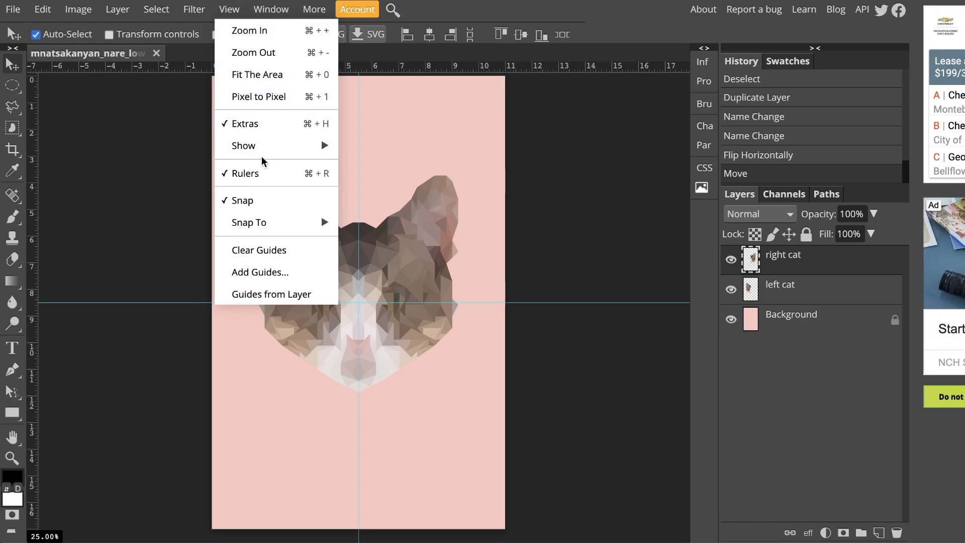
mouse_move(296, 150)
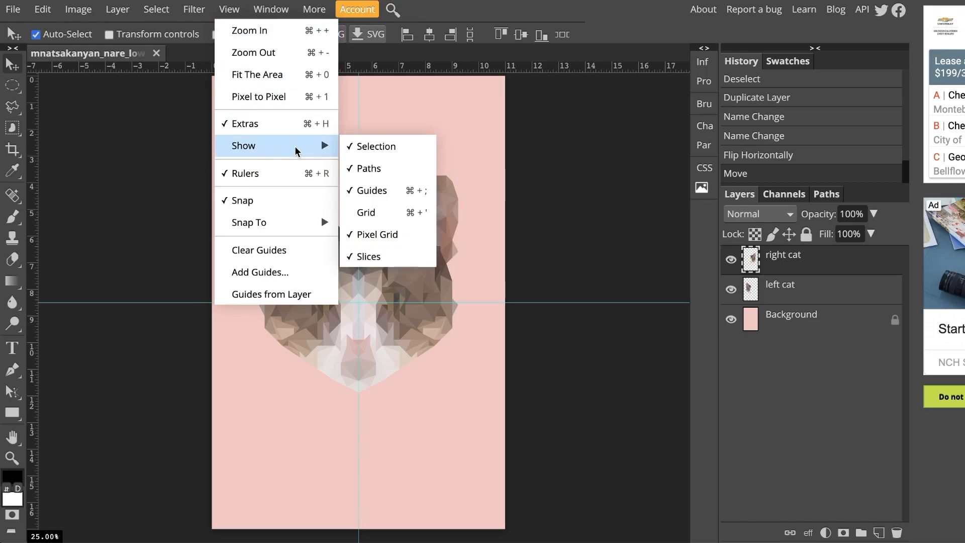
left_click(374, 192)
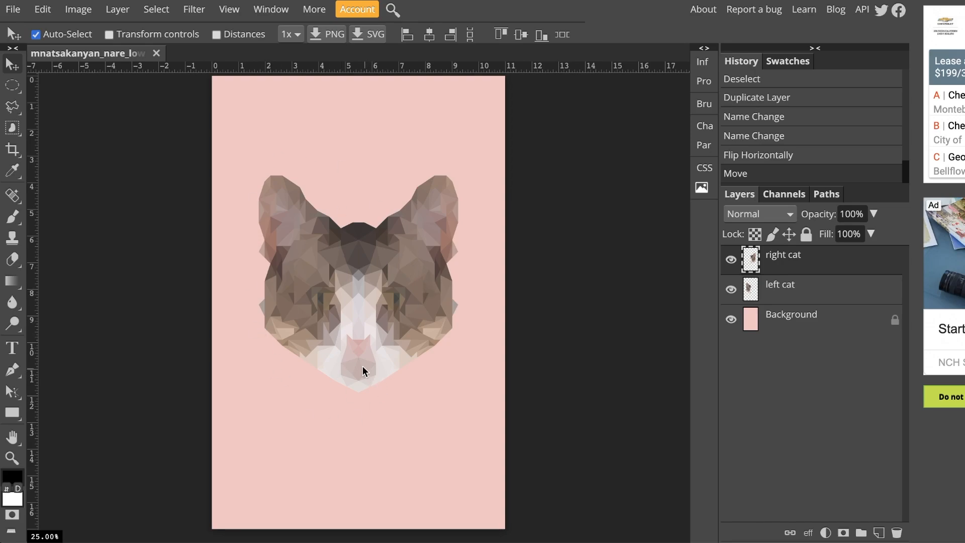
Select the left cat and right cat layers and merge them into a single cat layer
left_click(822, 297)
left_click(825, 271)
left_click(824, 286)
left_click(823, 269)
left_click(795, 295)
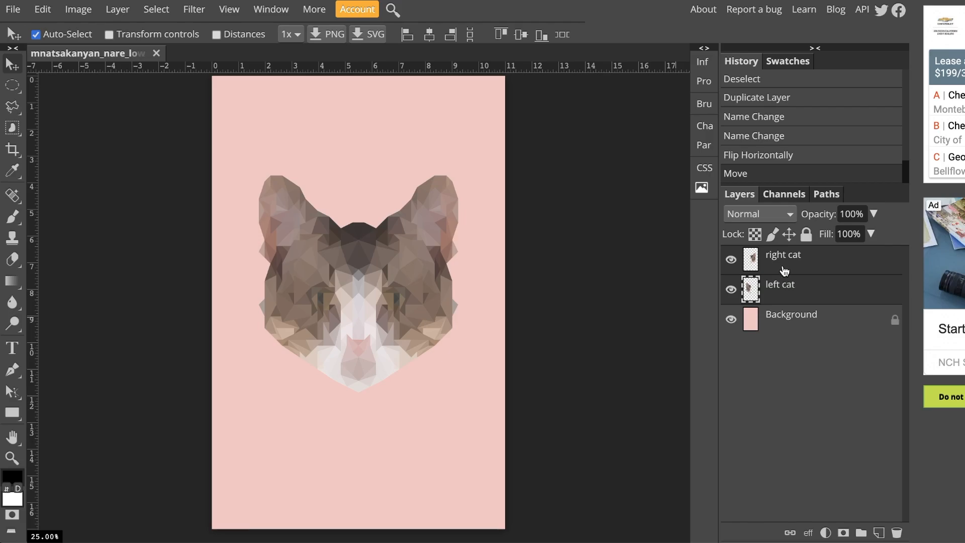
right_click(784, 271)
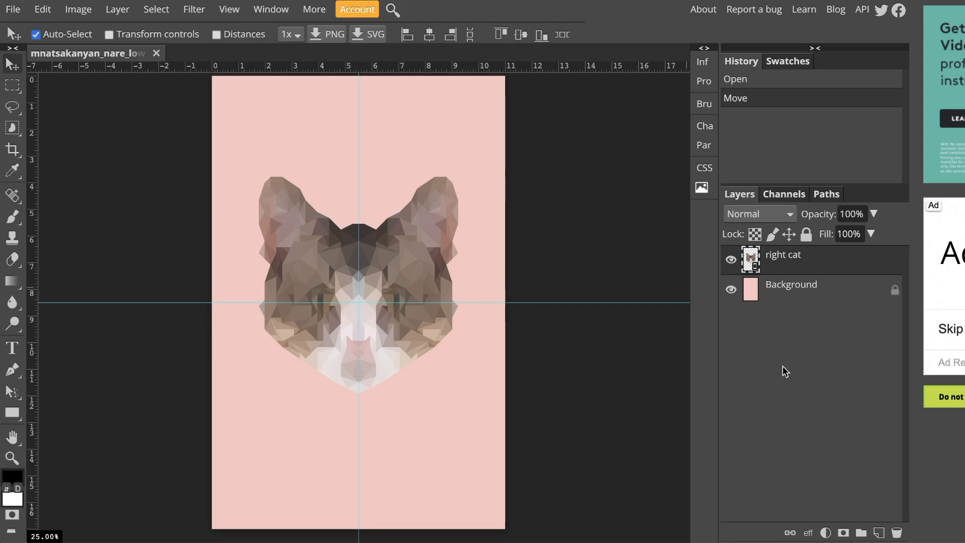
Add a Brightness/Contrast adjustment layer with Use Legacy on, brightness -17 and contrast 24
left_click(826, 532)
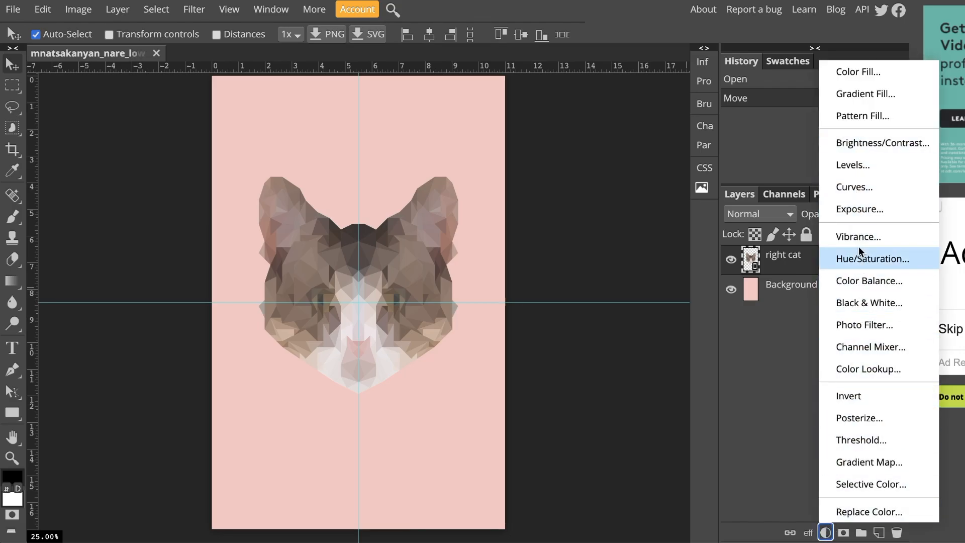
left_click(855, 150)
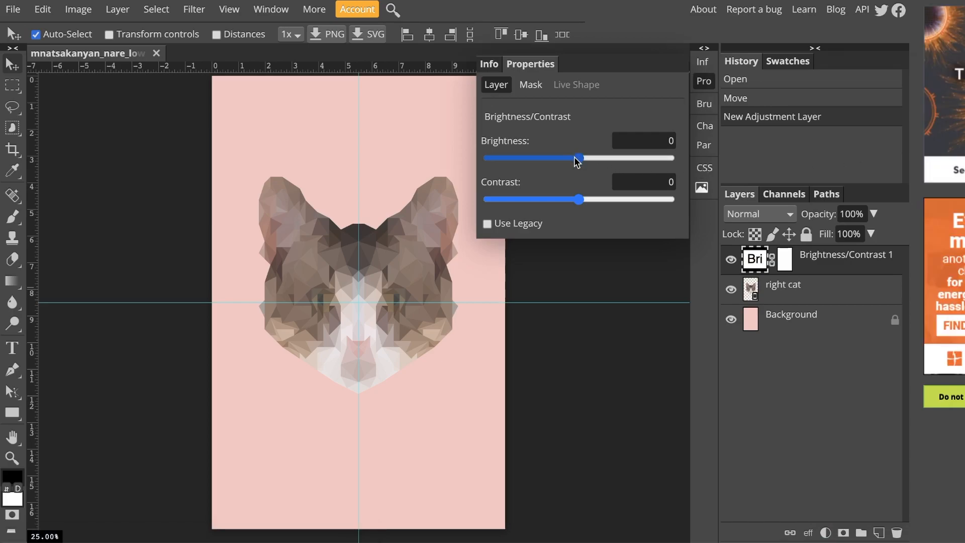
left_click_drag(580, 161, 581, 164)
left_click_drag(577, 161, 575, 161)
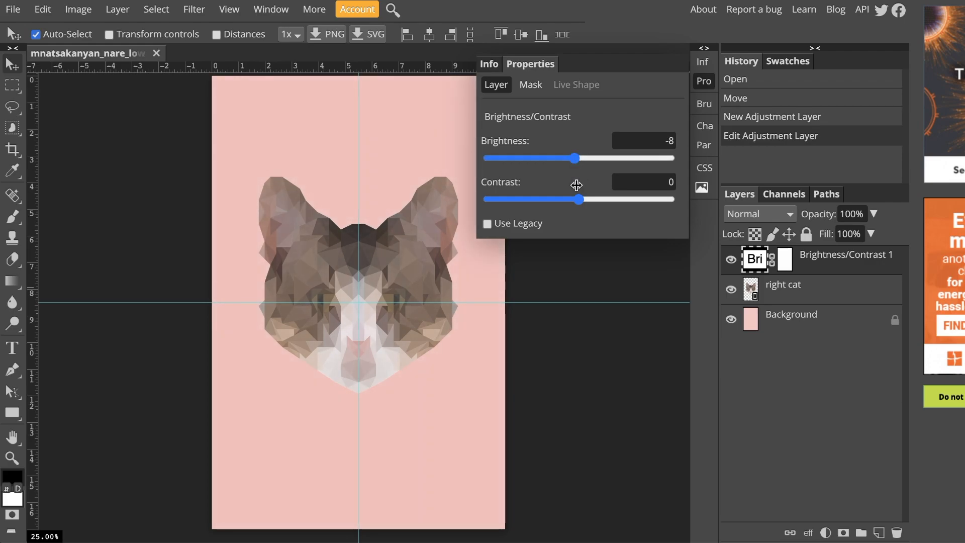
left_click_drag(578, 200, 597, 201)
left_click_drag(574, 160, 572, 162)
left_click_drag(597, 200, 601, 200)
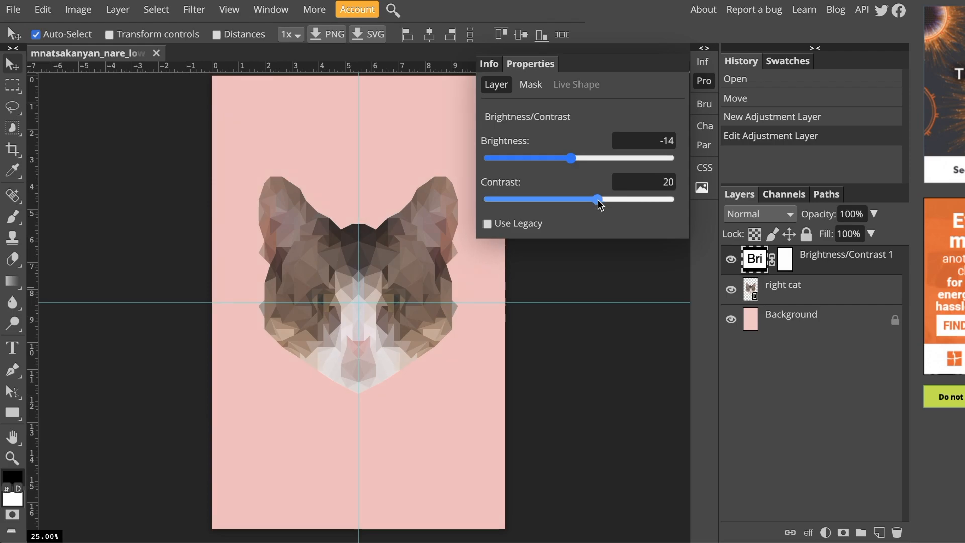
left_click(487, 224)
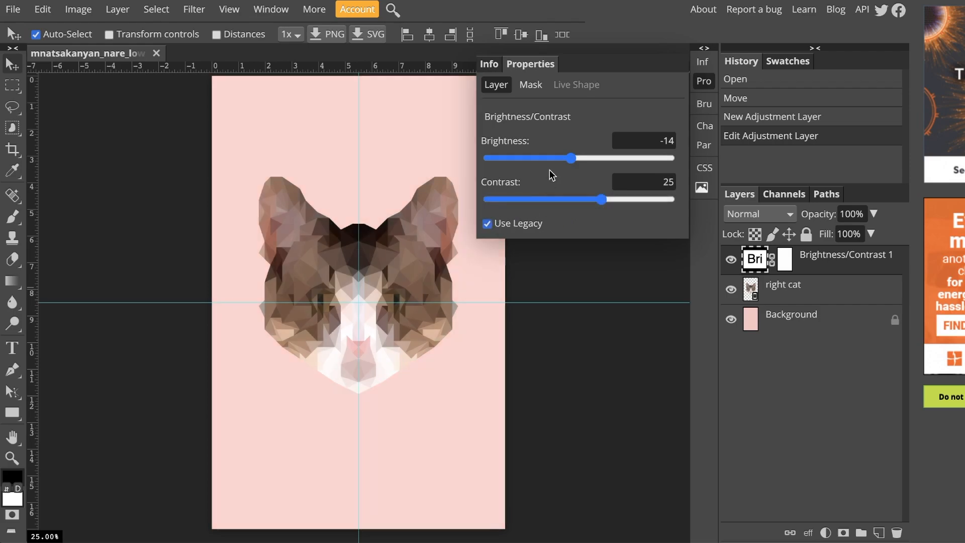
left_click_drag(571, 161, 568, 161)
left_click_drag(605, 199, 602, 202)
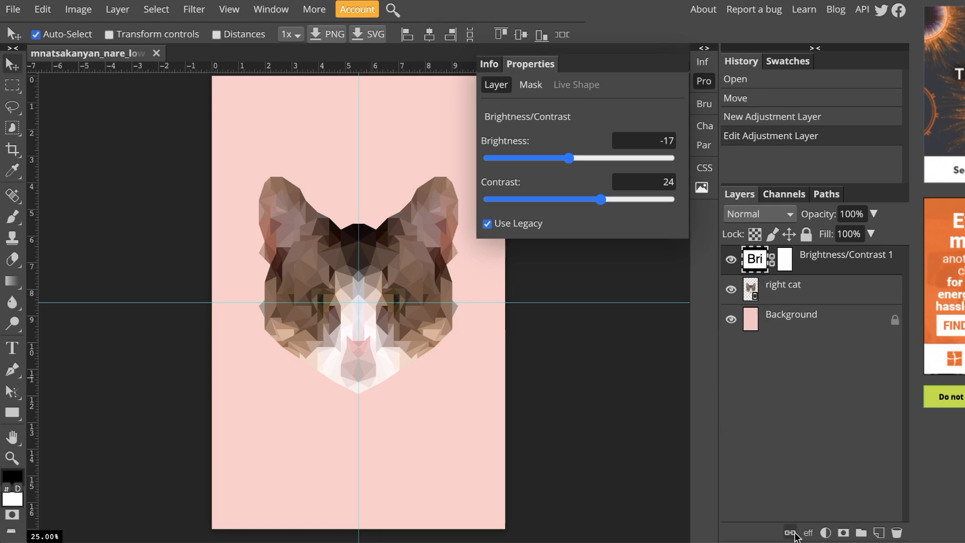
Add a Vibrance adjustment layer with vibrance 17 and select the right cat layer
left_click(825, 532)
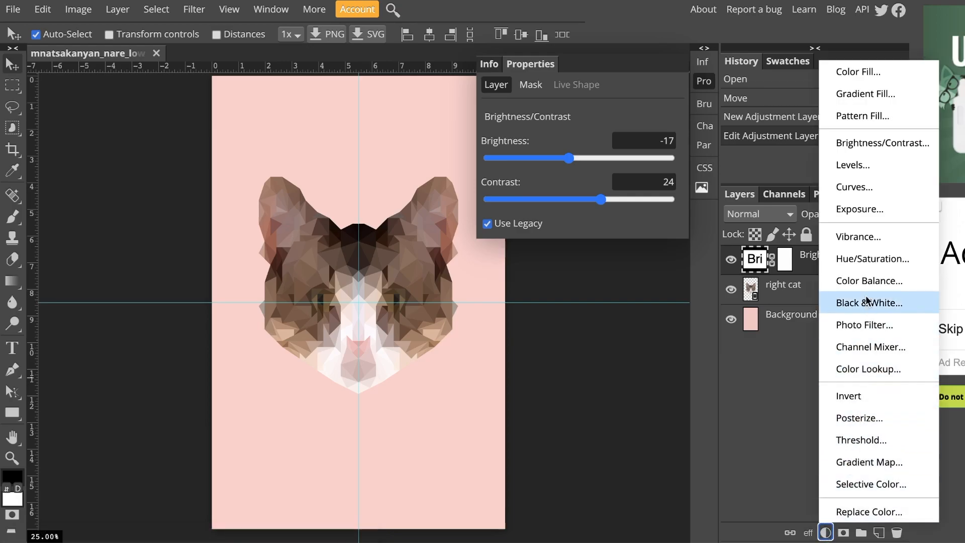
left_click(856, 238)
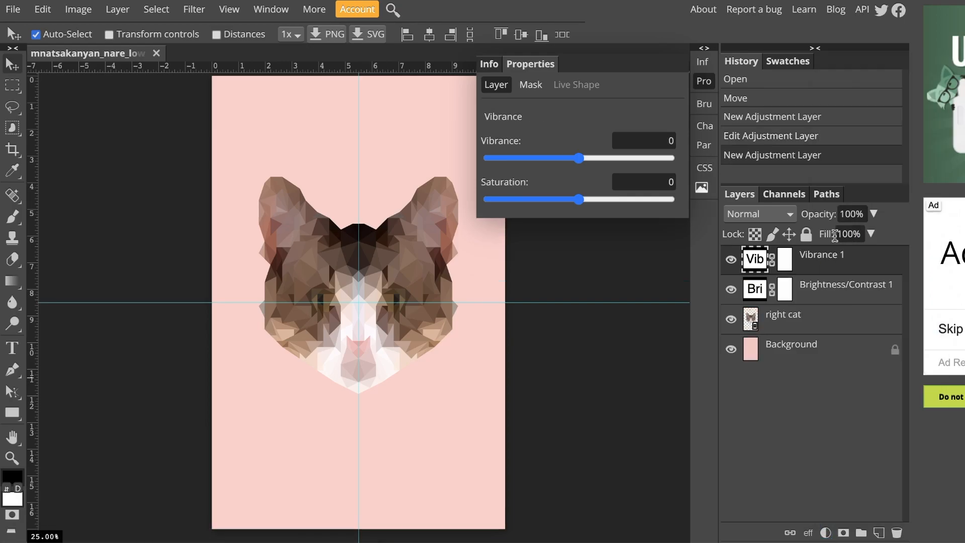
left_click_drag(579, 157, 594, 164)
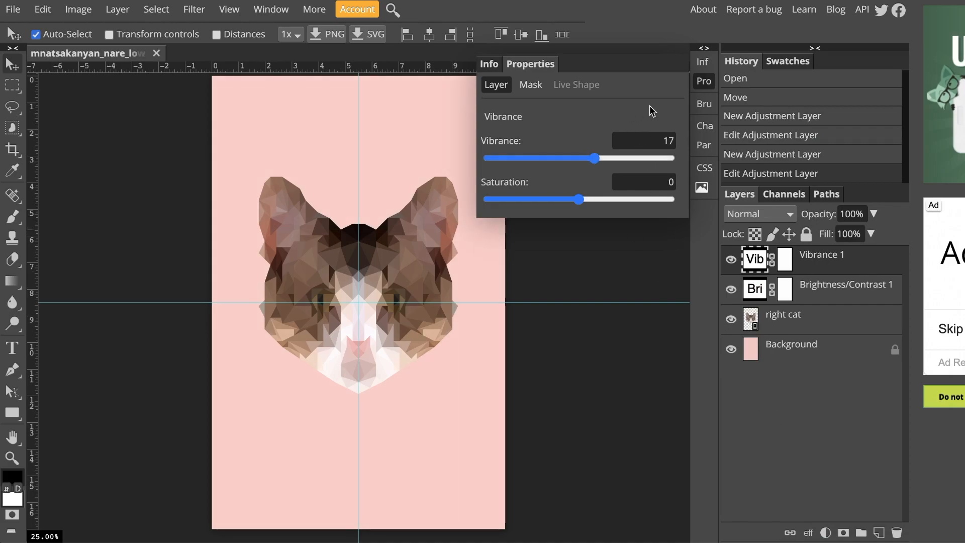
left_click(703, 80)
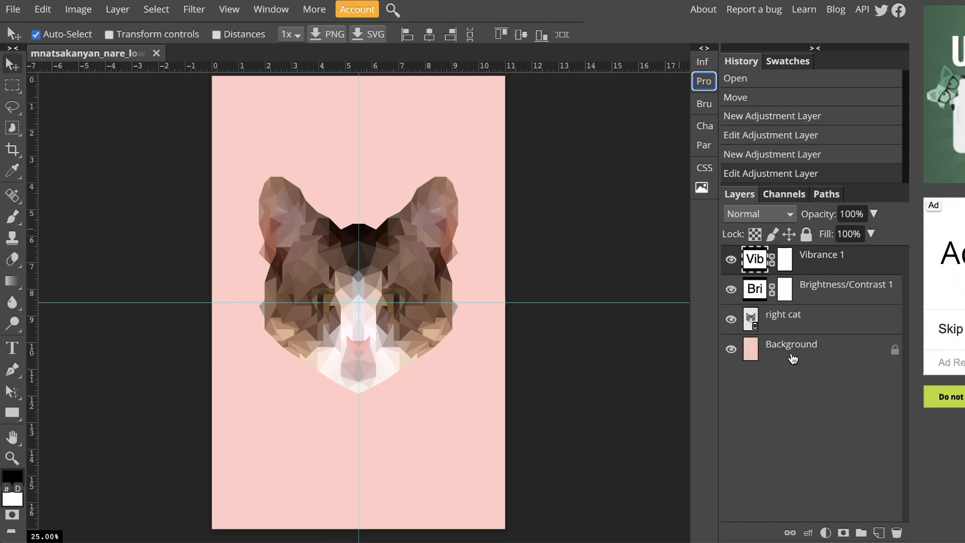
left_click(773, 322)
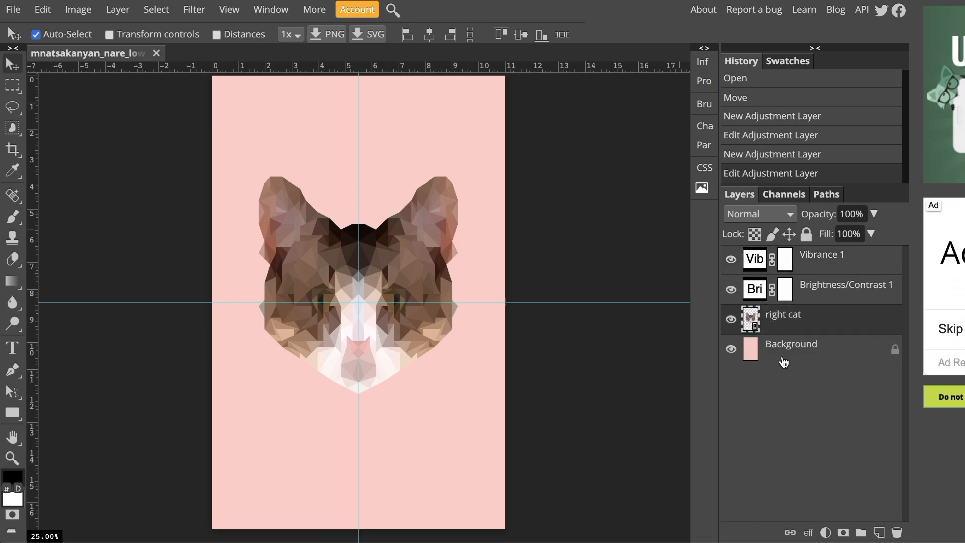
Clip the Brightness/Contrast and Vibrance adjustment layers to the right cat layer
left_click(782, 362)
left_click(774, 311)
left_click(817, 295)
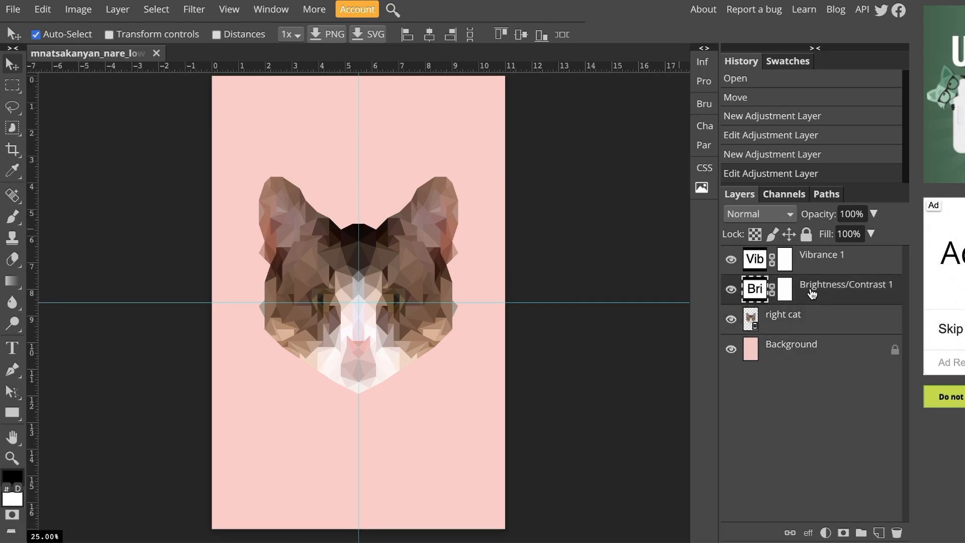
right_click(816, 294)
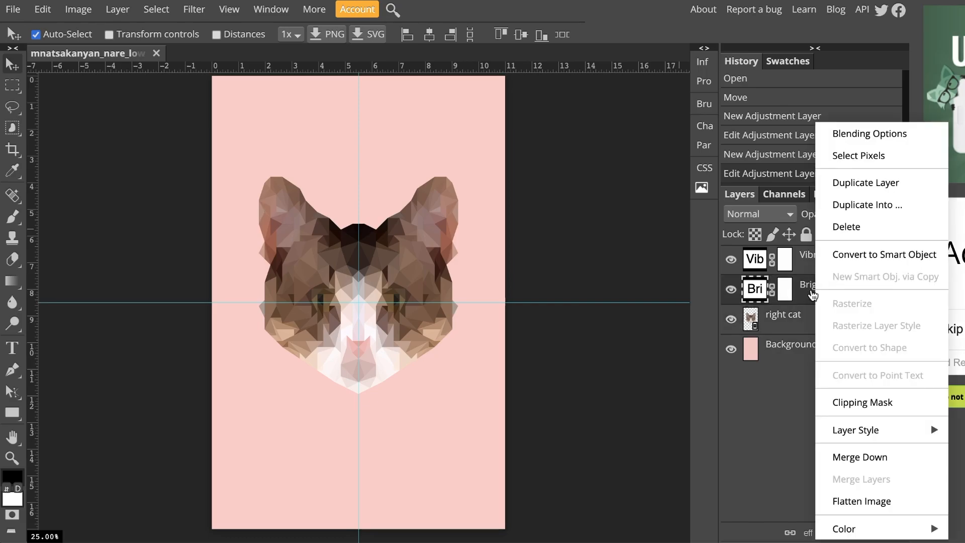
left_click(848, 404)
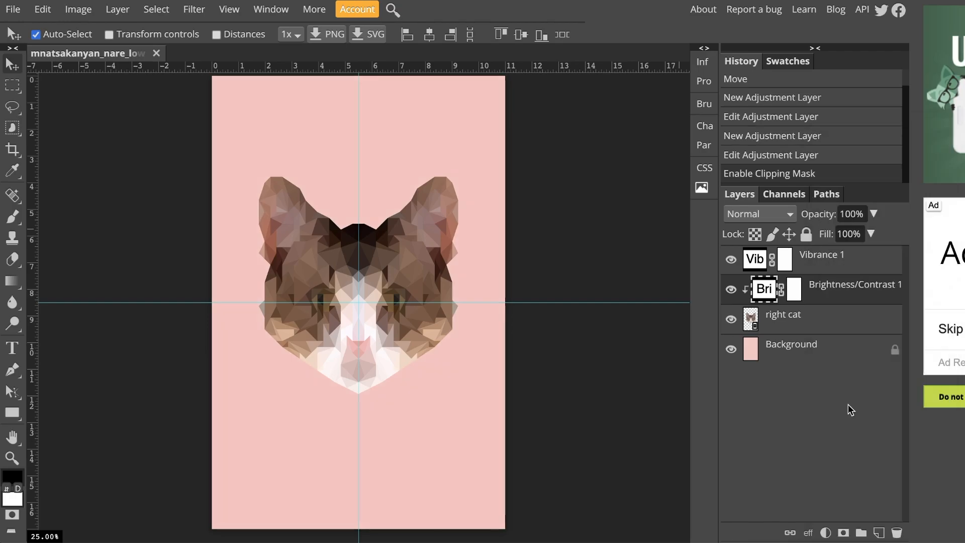
left_click(817, 265)
right_click(810, 263)
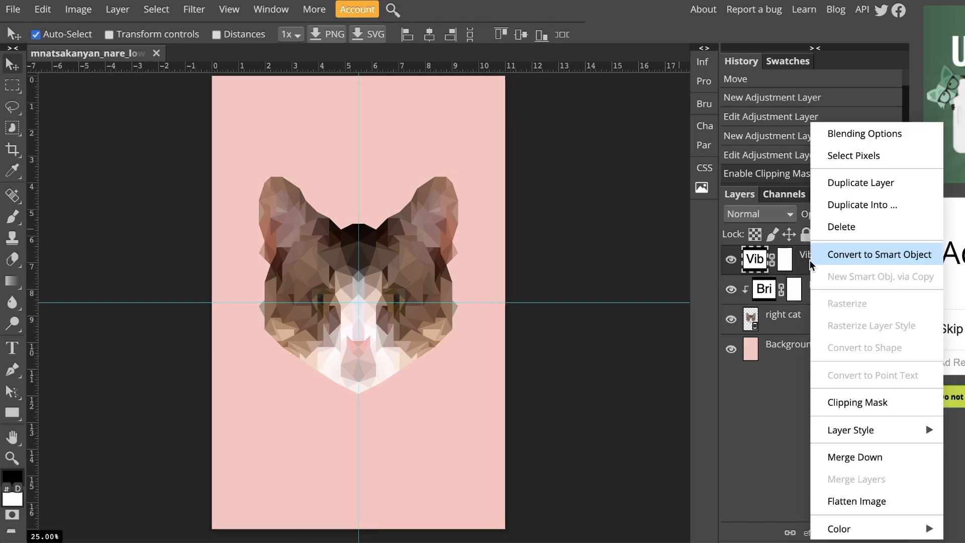
left_click(846, 405)
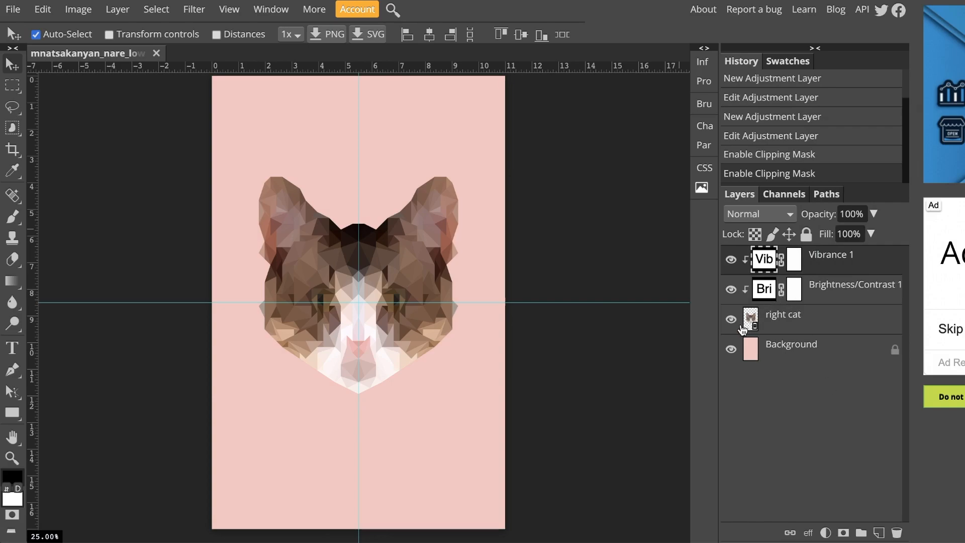
Toggle the adjustment layers' visibility to compare the cat with and without them
left_click(731, 294)
left_click(731, 294)
left_click(732, 262)
left_click(732, 262)
left_click(733, 262)
left_click(731, 262)
Add a new empty layer and move it beneath the right cat layer
left_click(872, 329)
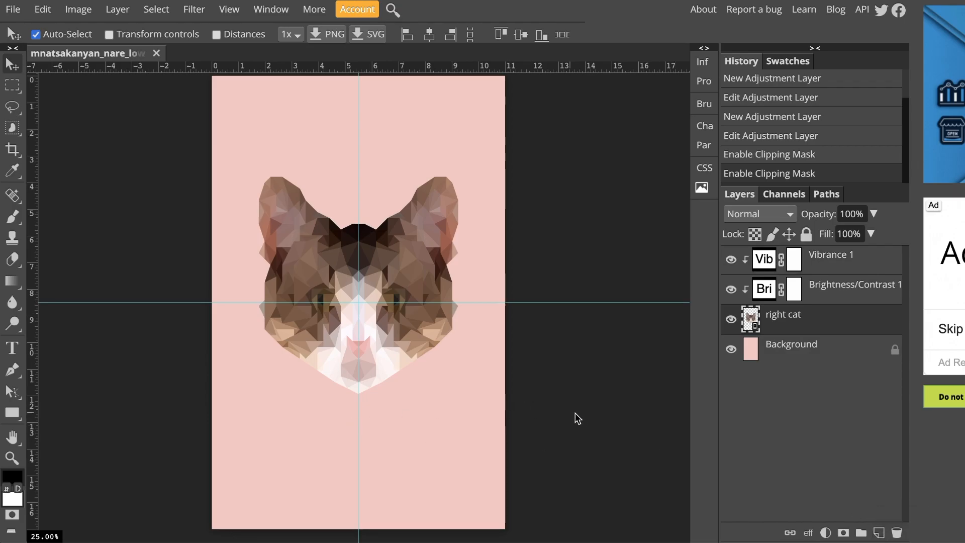
left_click(879, 533)
left_click_drag(779, 323, 779, 362)
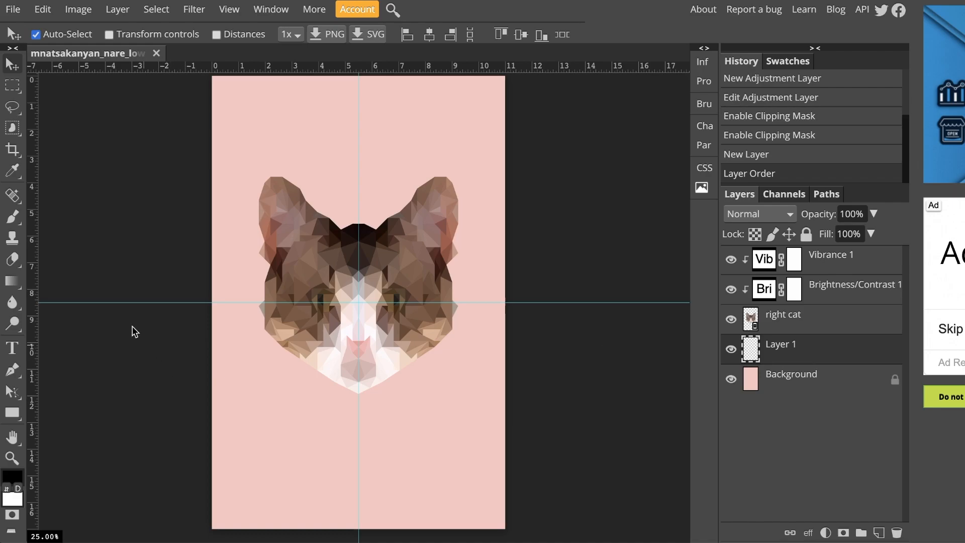
Draw a wide, flat elliptical selection below the cat's chin with Ellipse Select
left_click(14, 87)
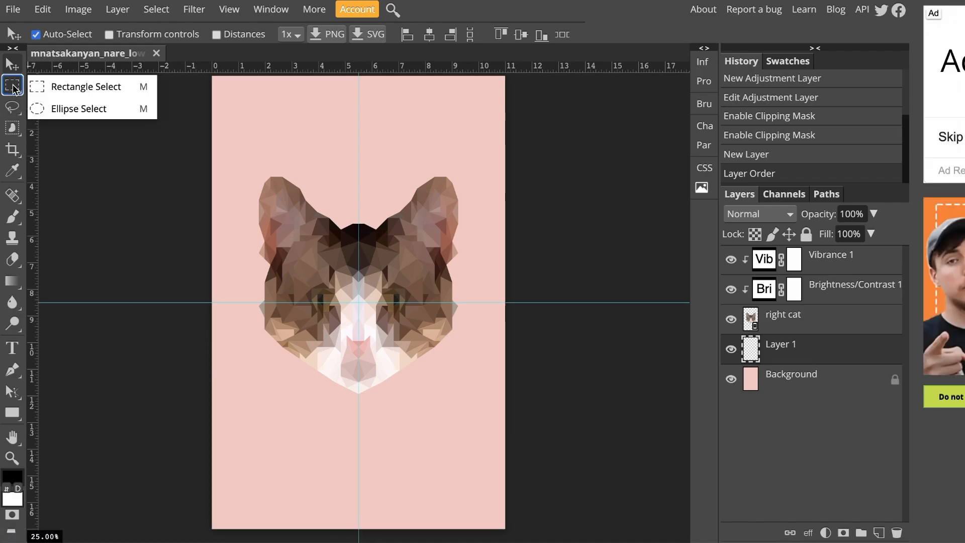
left_click(53, 111)
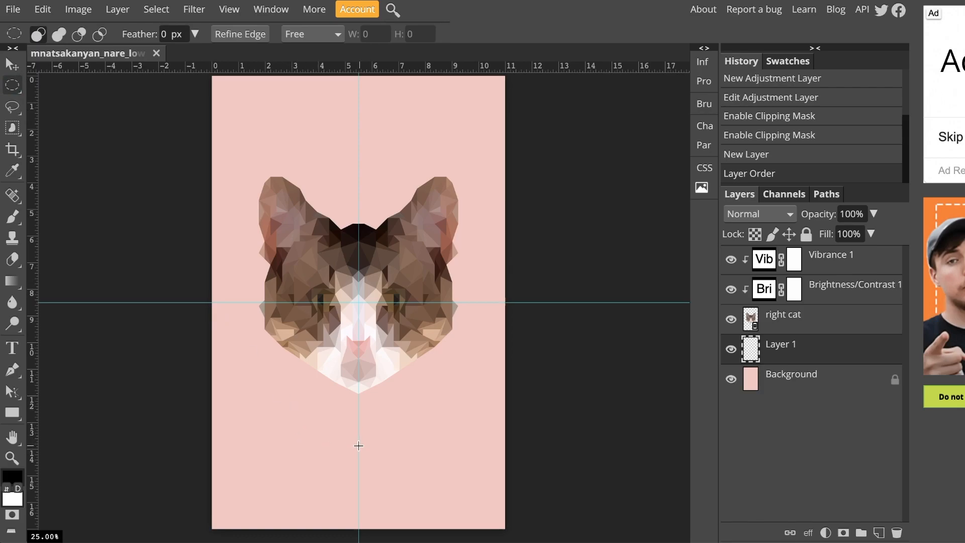
left_click_drag(276, 424, 439, 448)
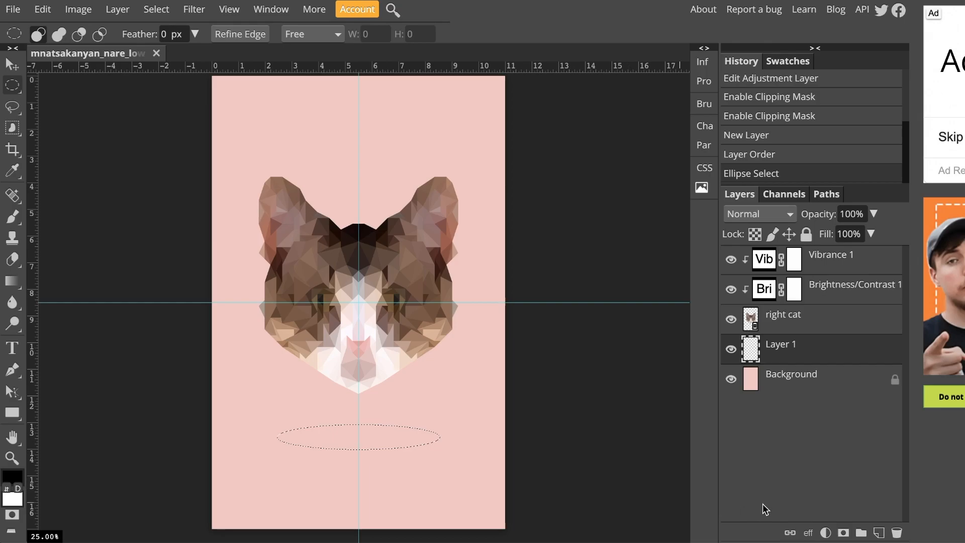
Fill the elliptical selection with the black foreground colour and deselect it
left_click(42, 9)
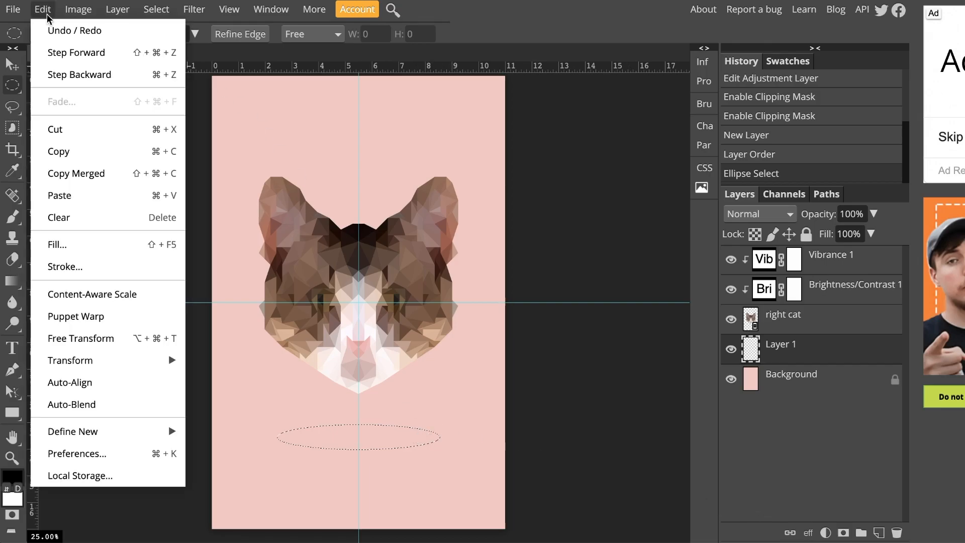
left_click(67, 246)
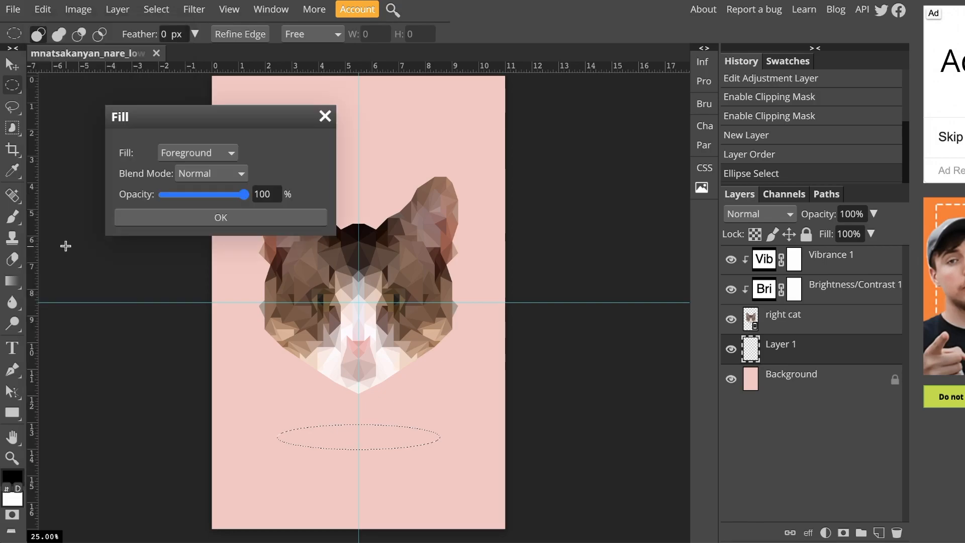
left_click(173, 152)
left_click(170, 193)
left_click(172, 217)
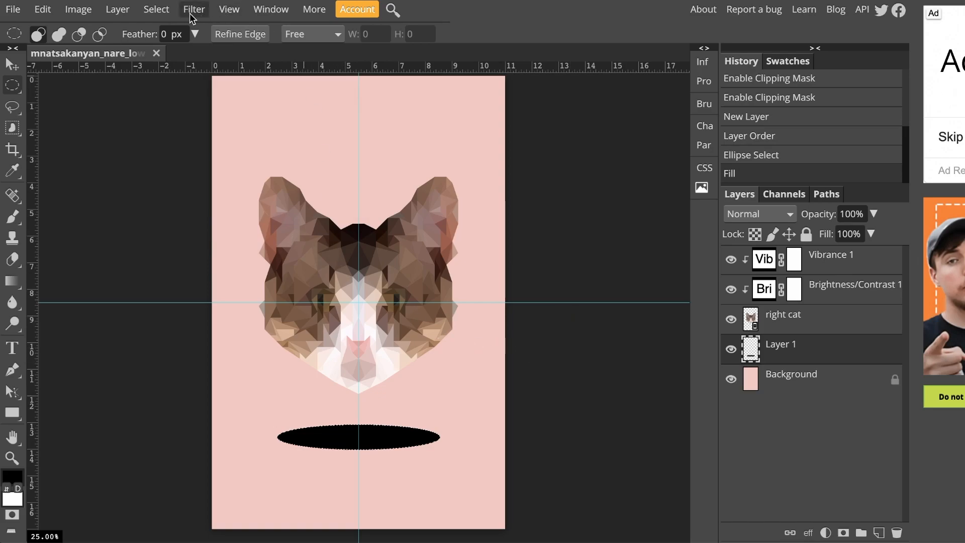
left_click(156, 9)
left_click(162, 53)
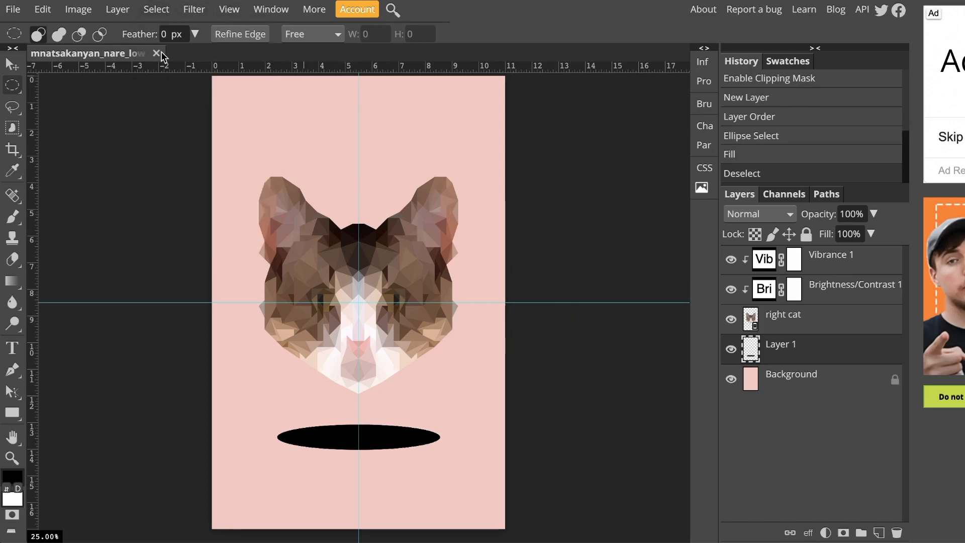
Blur the black ellipse with a 30 px Gaussian Blur and lower its layer opacity to 43%
left_click(191, 11)
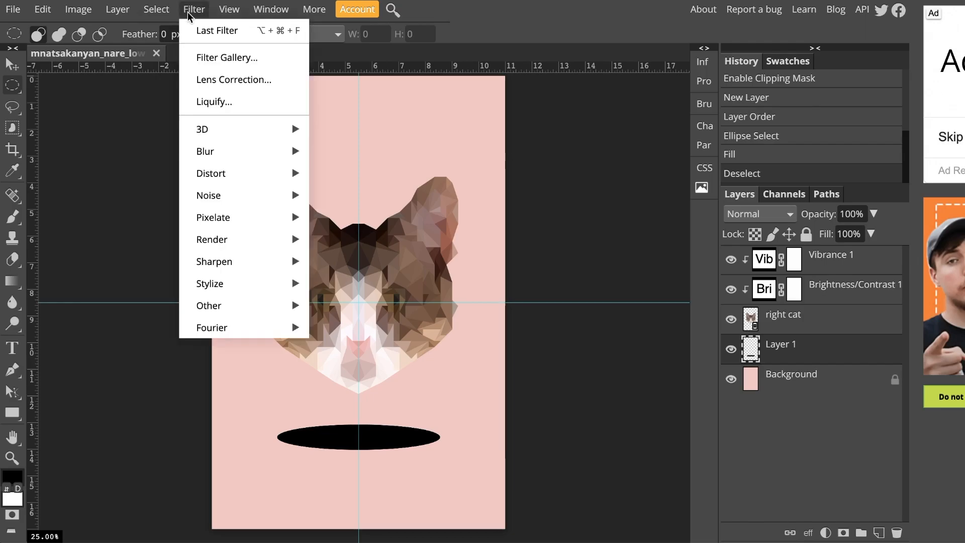
mouse_move(234, 151)
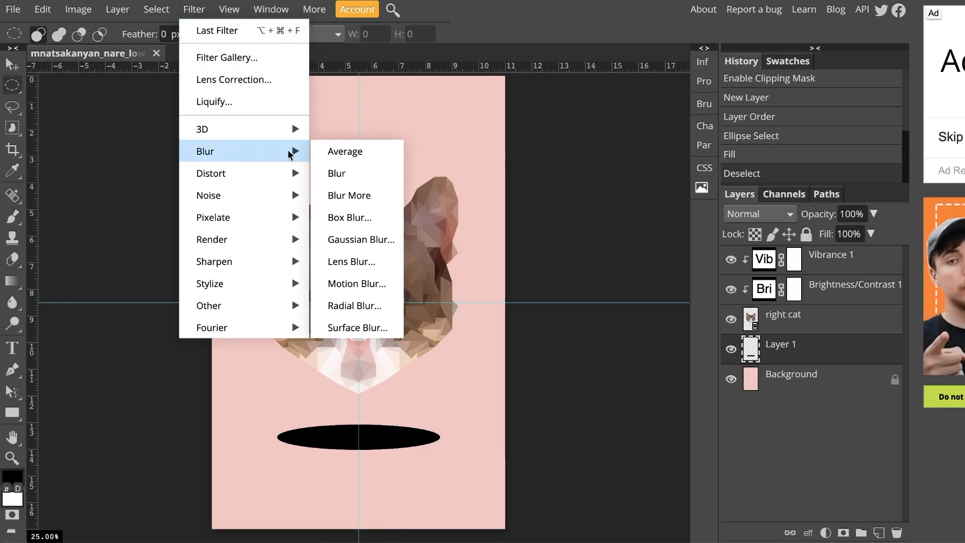
left_click(350, 238)
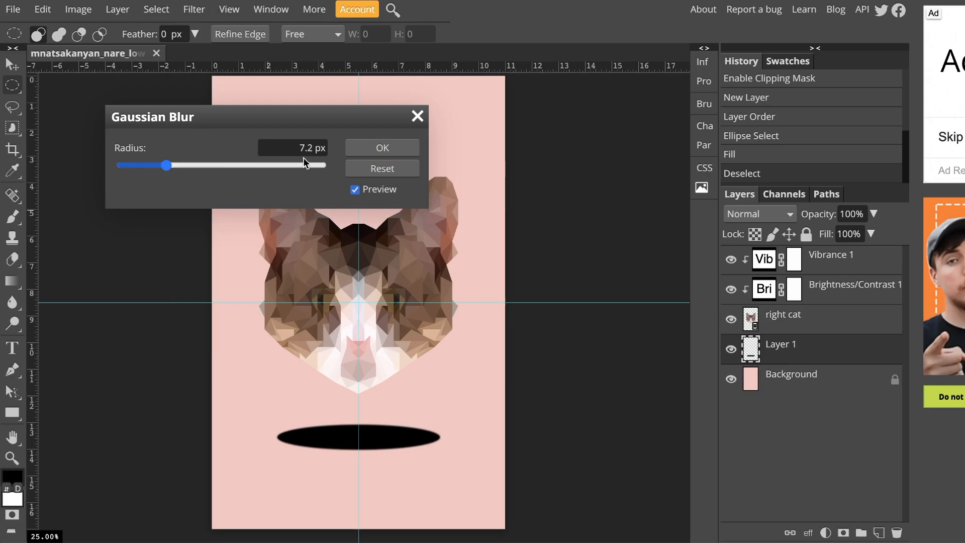
left_click_drag(167, 166, 201, 165)
left_click_drag(284, 147, 308, 148)
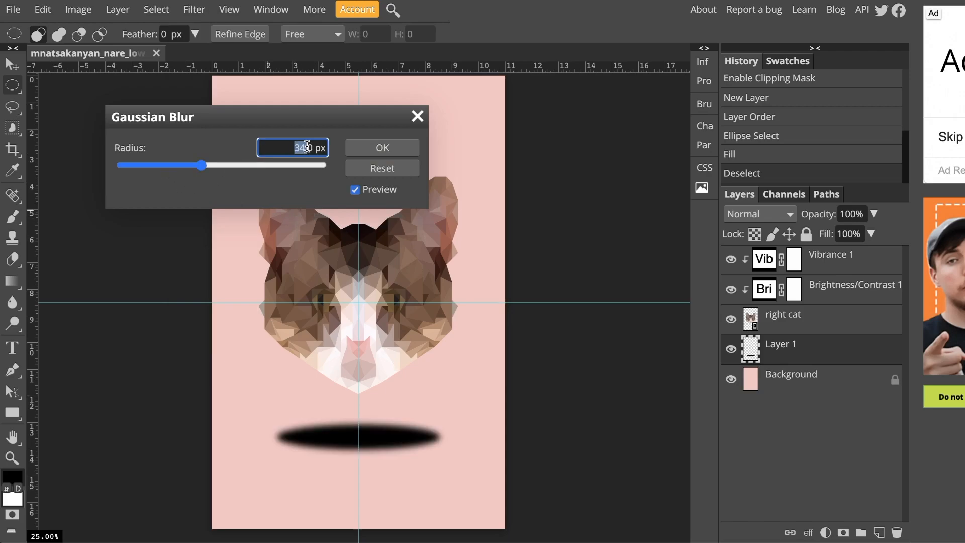
type("30")
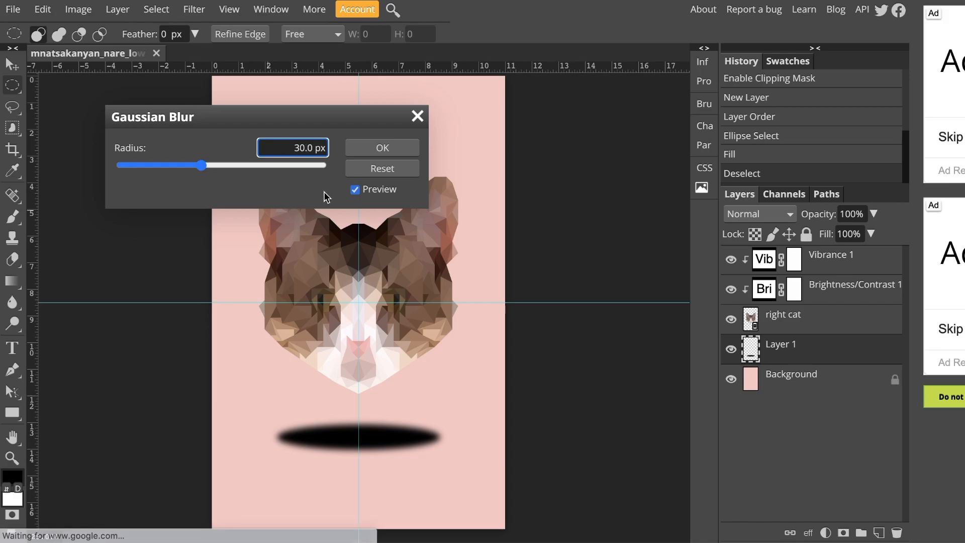
key("Tab")
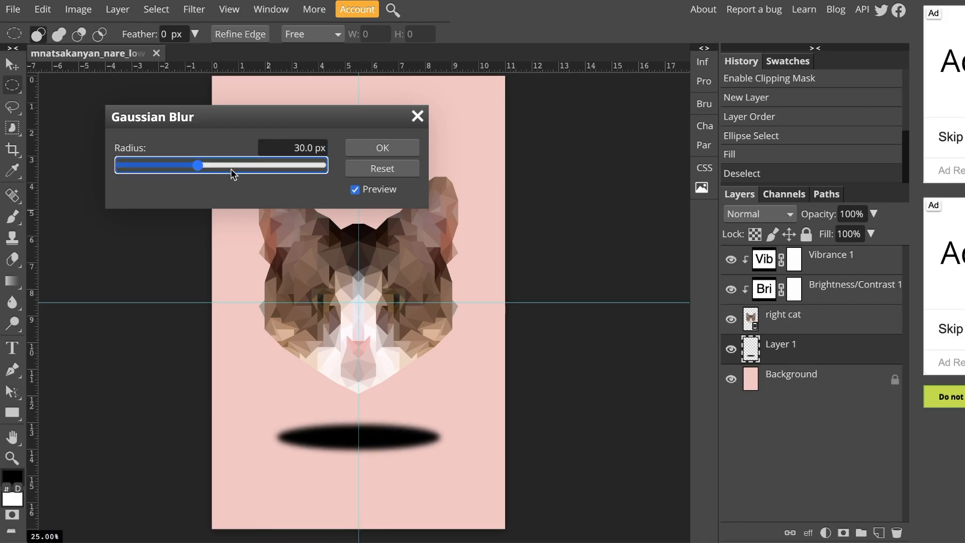
left_click(387, 151)
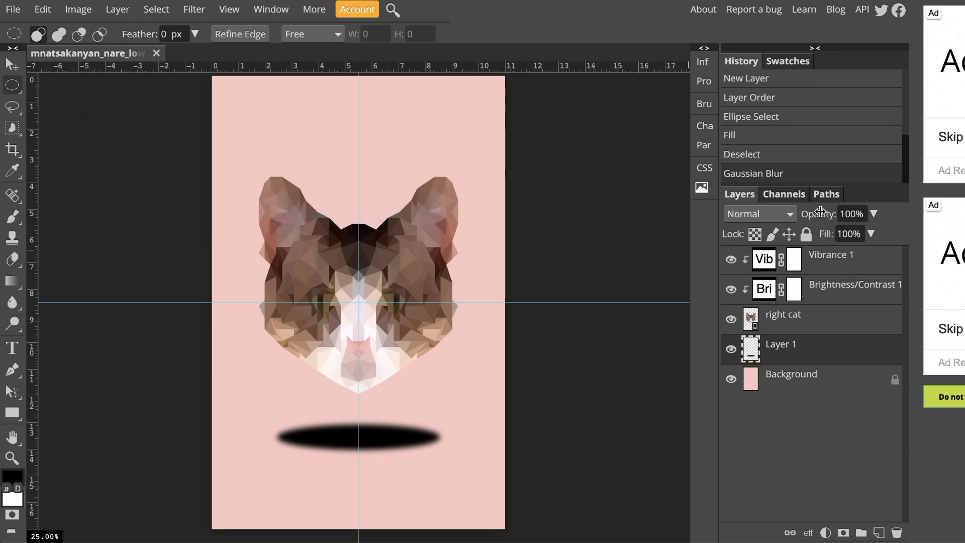
left_click_drag(821, 215, 775, 218)
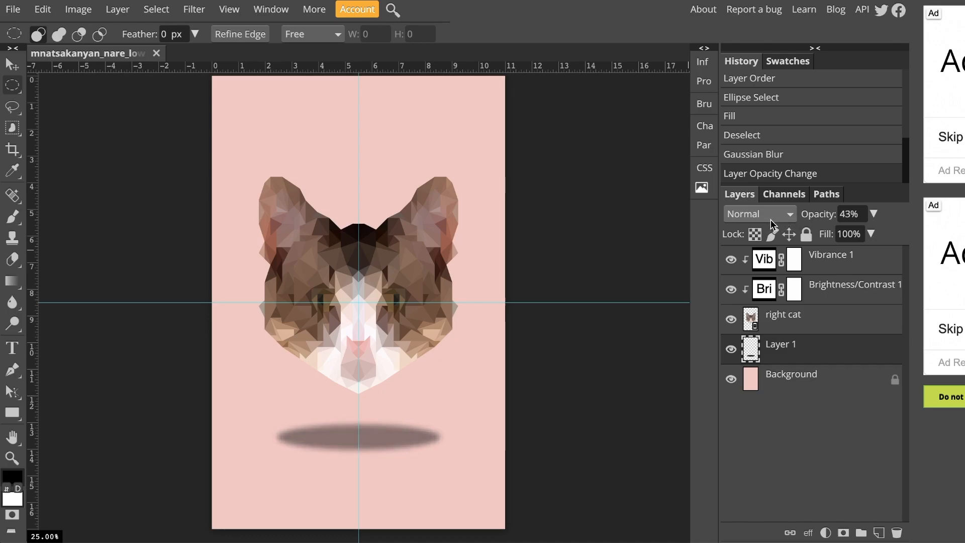
left_click_drag(768, 219, 765, 219)
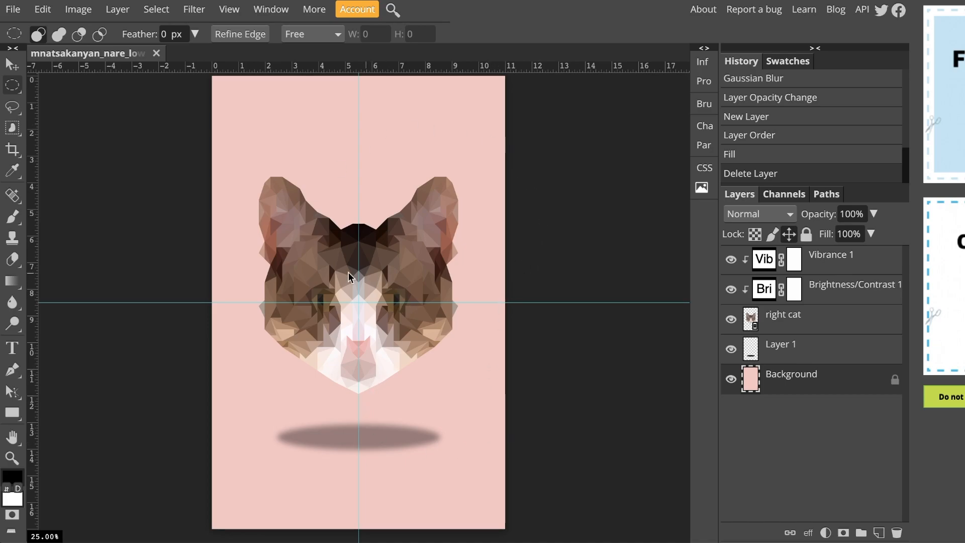
Duplicate the Background layer and darken the copy with Brightness/Contrast brightness -101
right_click(793, 381)
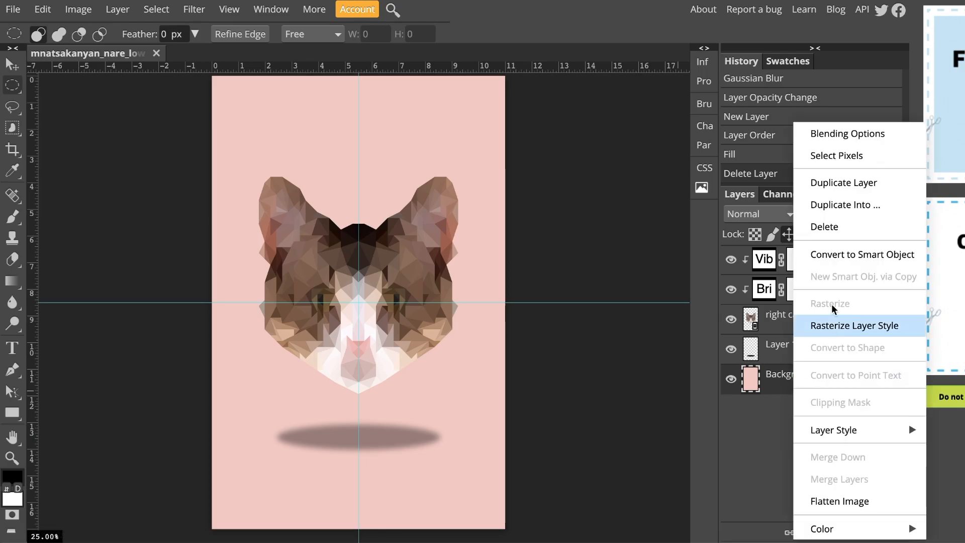
left_click(836, 183)
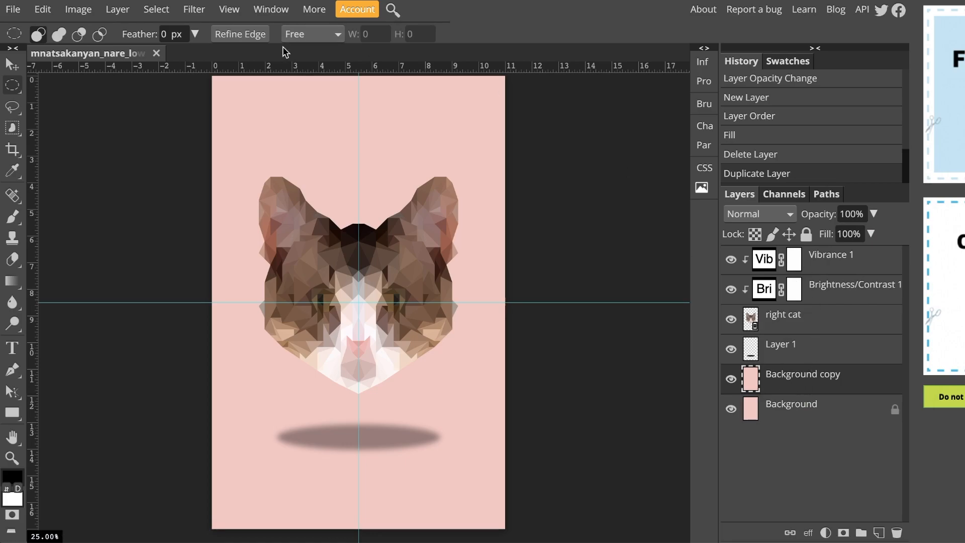
left_click(86, 17)
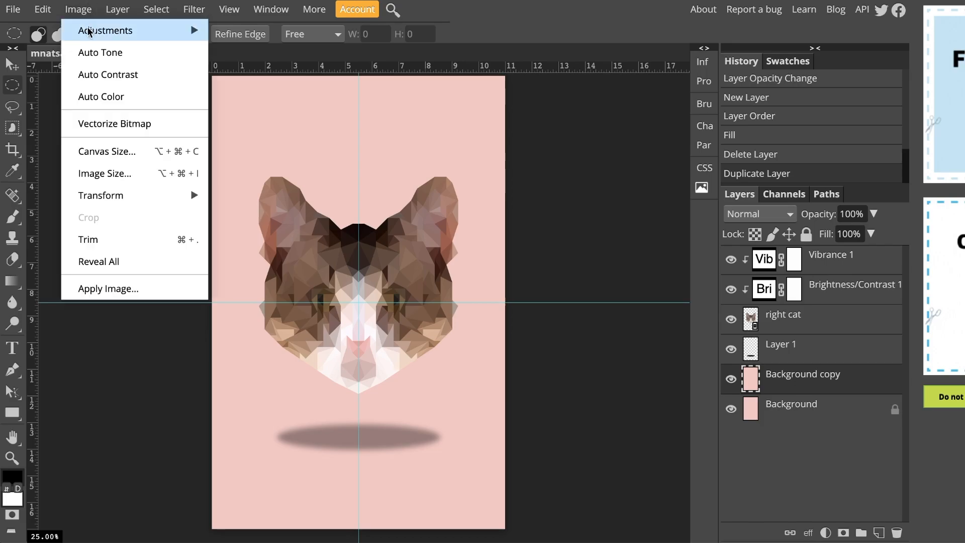
mouse_move(90, 31)
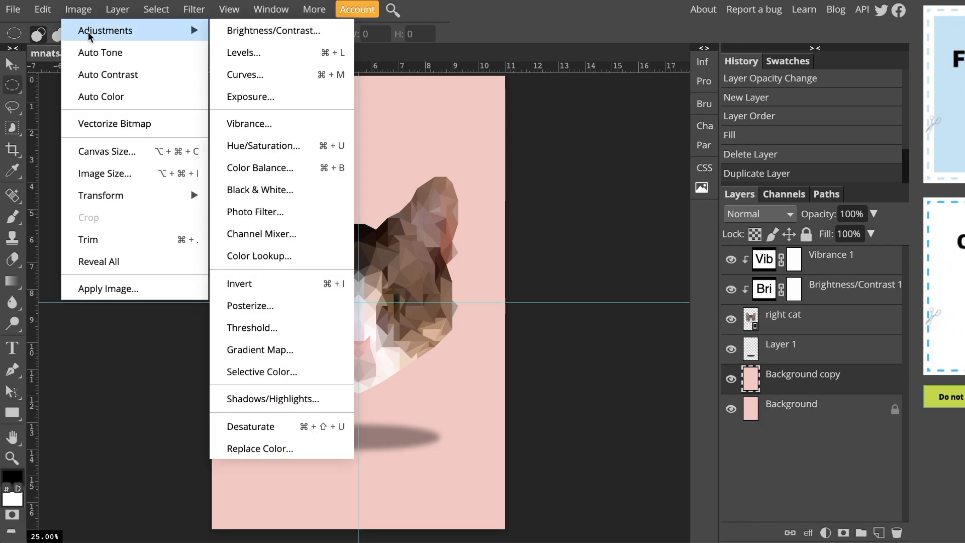
left_click(226, 33)
left_click_drag(174, 166, 152, 170)
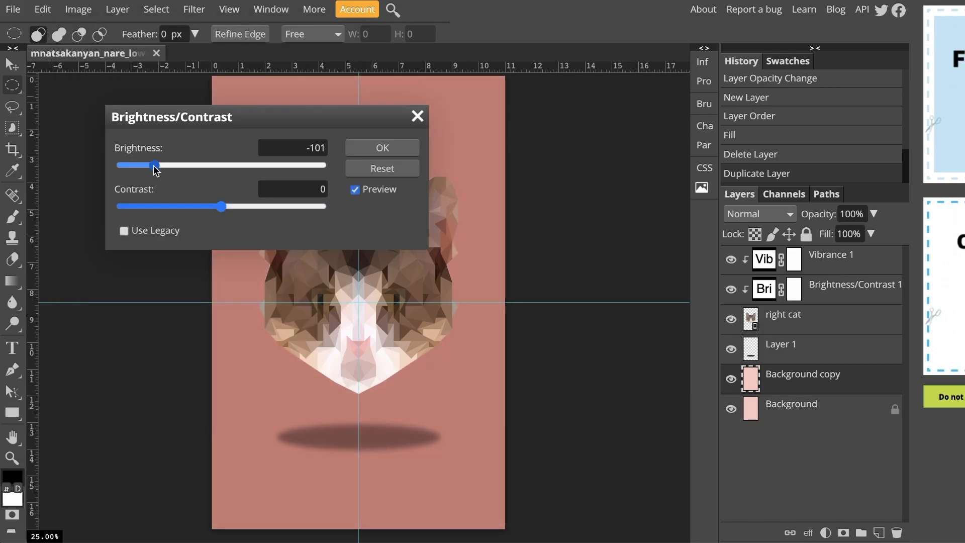
left_click(389, 147)
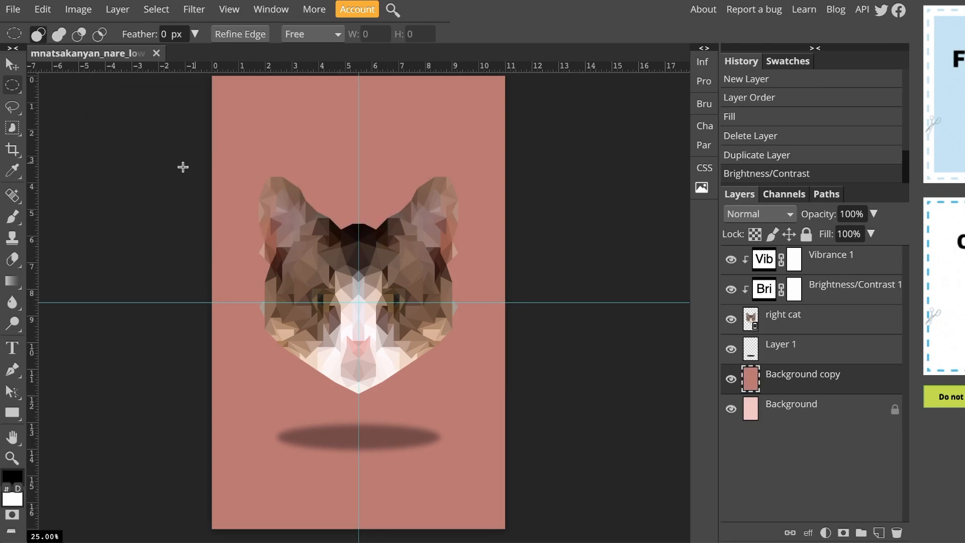
Set up the Eraser with a soft 8000 px brush at 0% hardness and 25% opacity
left_click(14, 260)
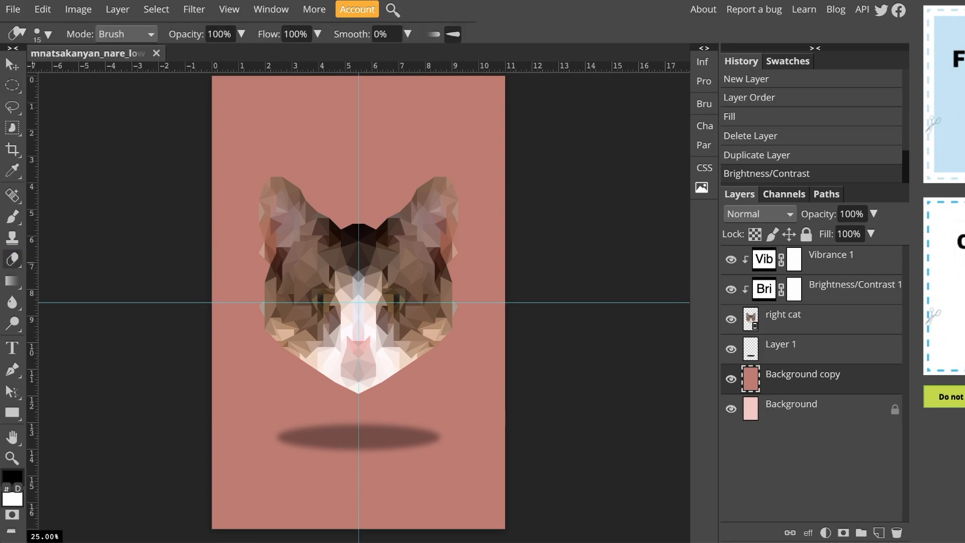
left_click(49, 34)
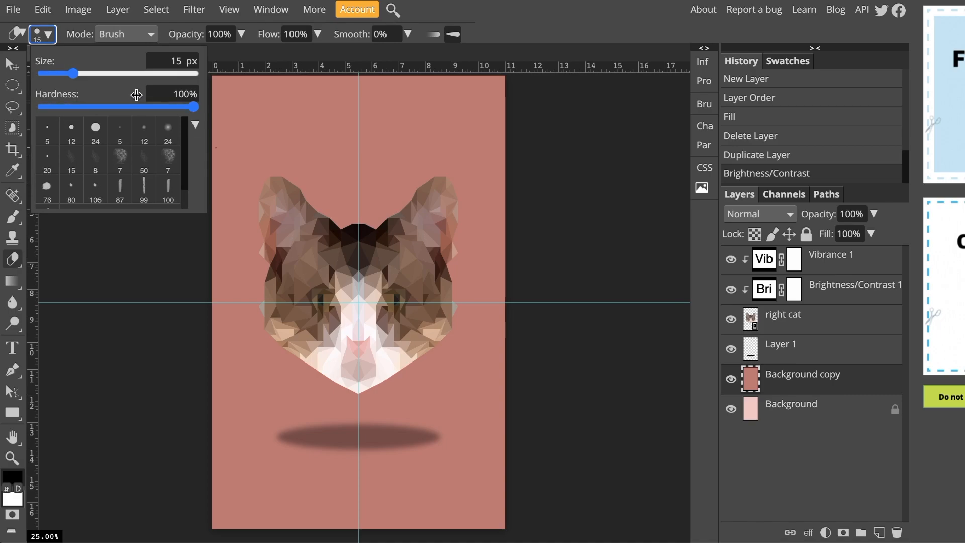
left_click_drag(194, 107, 40, 108)
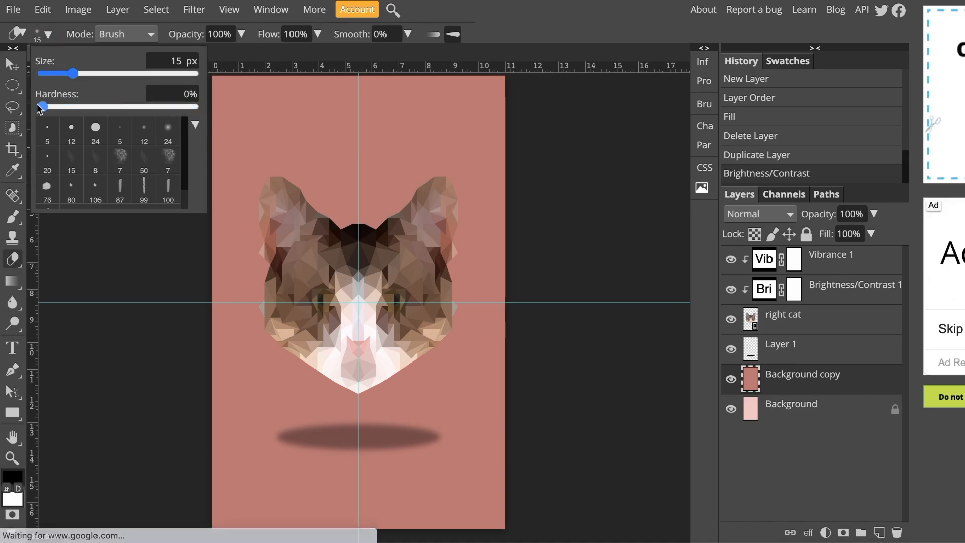
mouse_move(73, 74)
left_mouse_down()
mouse_move(196, 74)
mouse_move(181, 56)
mouse_move(145, 54)
left_mouse_up()
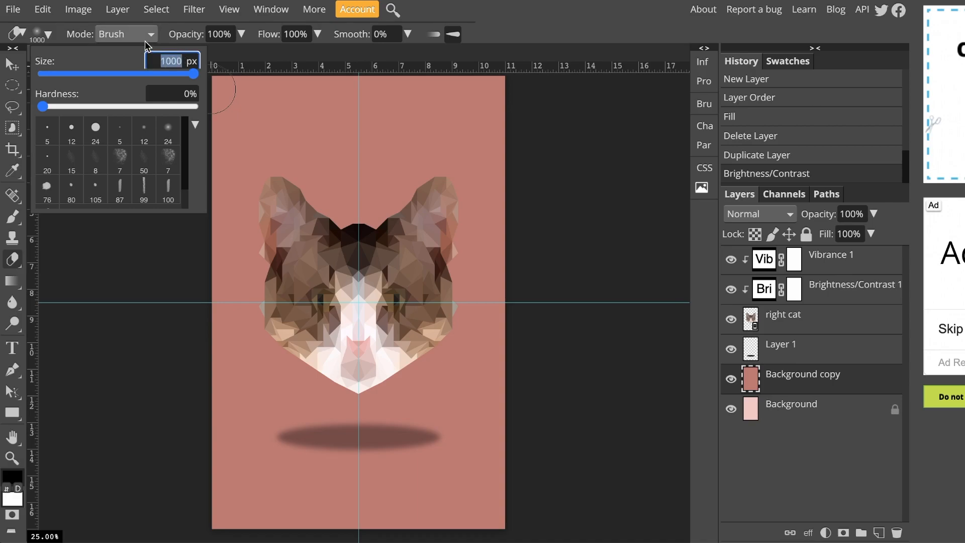
type("8000")
key("Return")
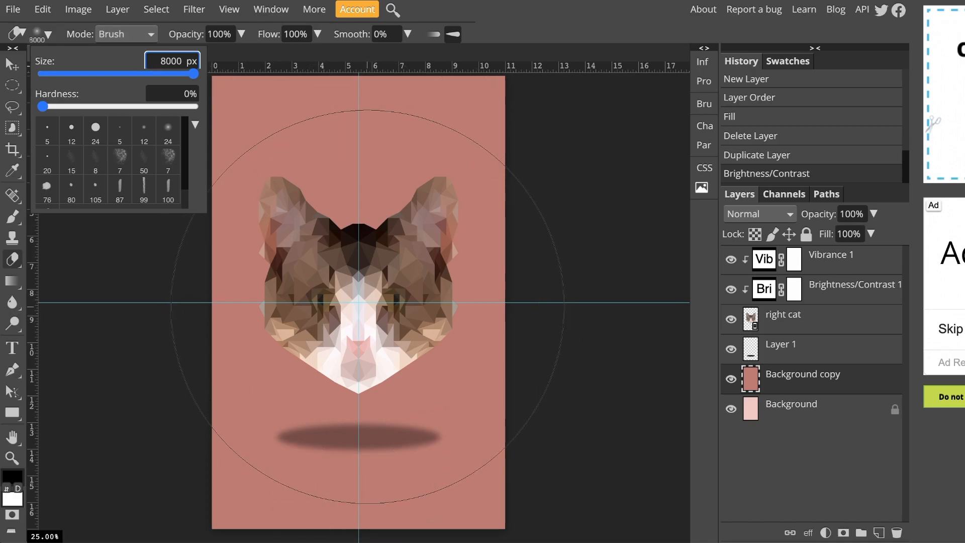
left_click(219, 31)
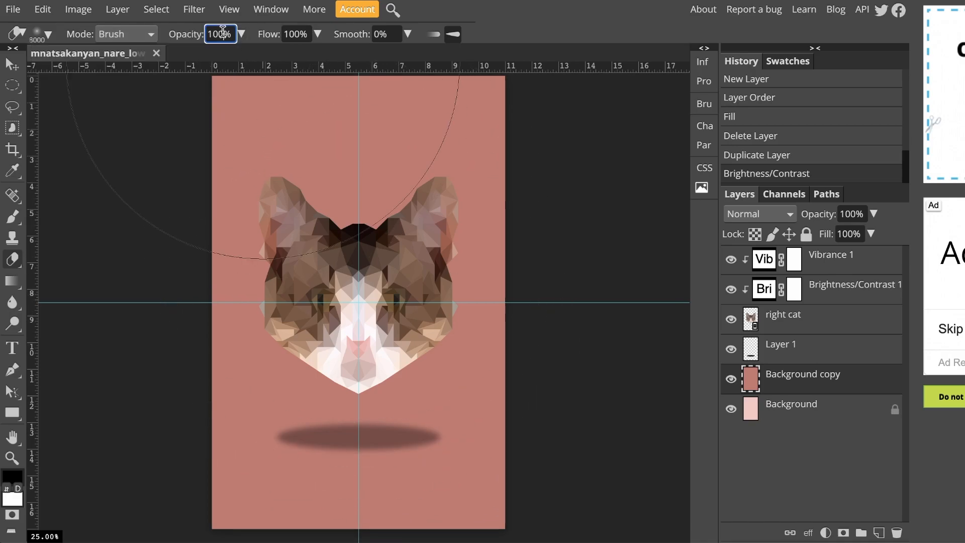
type("25")
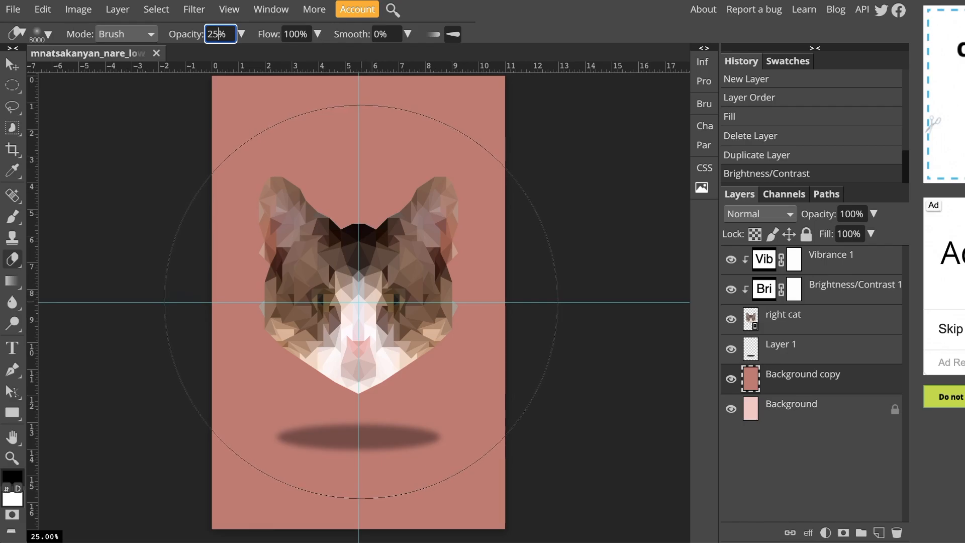
Erase the centre of the Background copy several times with progressively smaller brush sizes to create a vignette
double_click(361, 301)
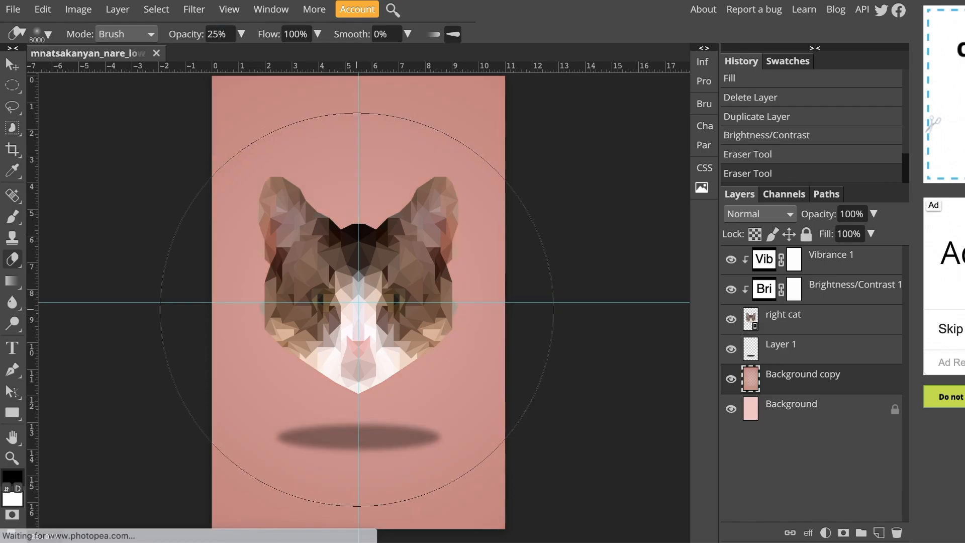
key("bracketleft")
key("bracketleft")
key("bracketleft")
key("bracketleft")
key("bracketleft")
key("bracketleft")
key("bracketleft")
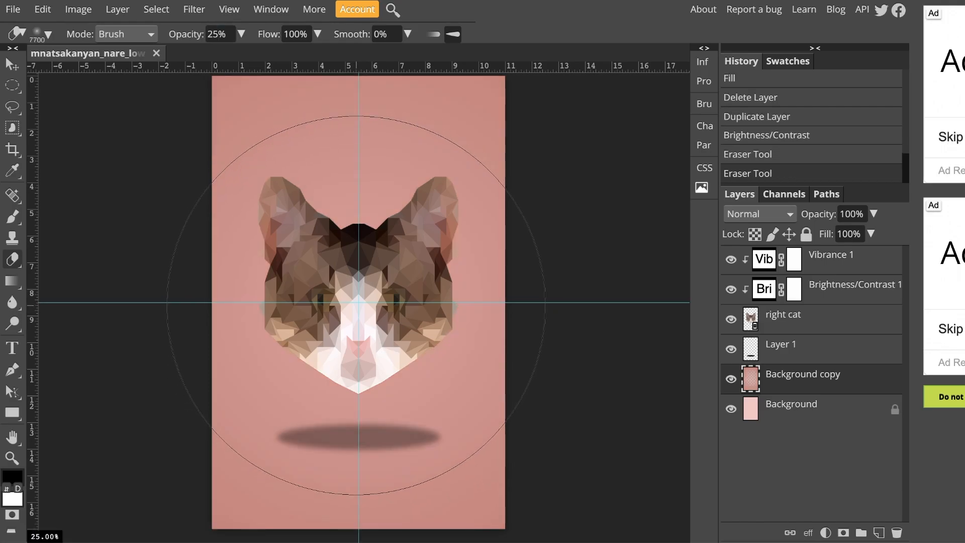
left_click(356, 302)
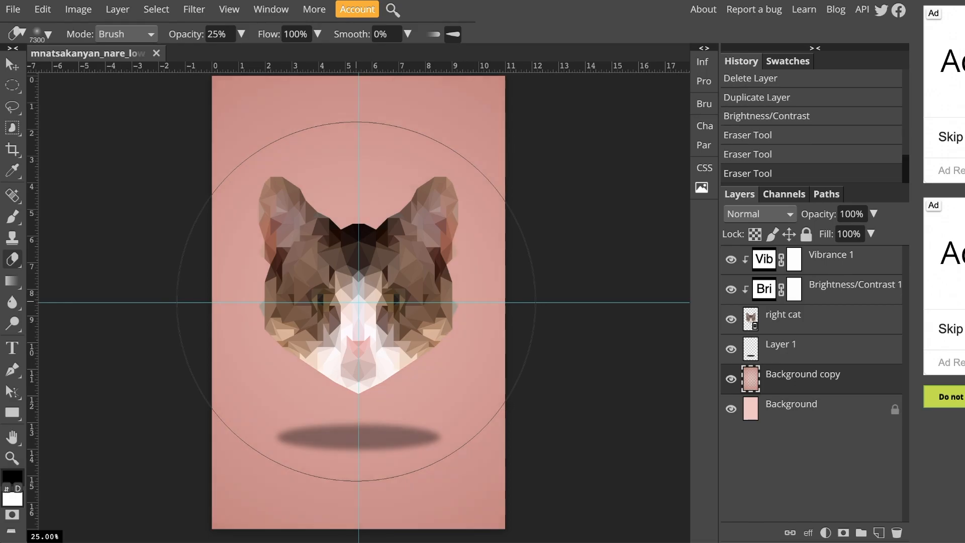
left_click(356, 301)
left_click(356, 301)
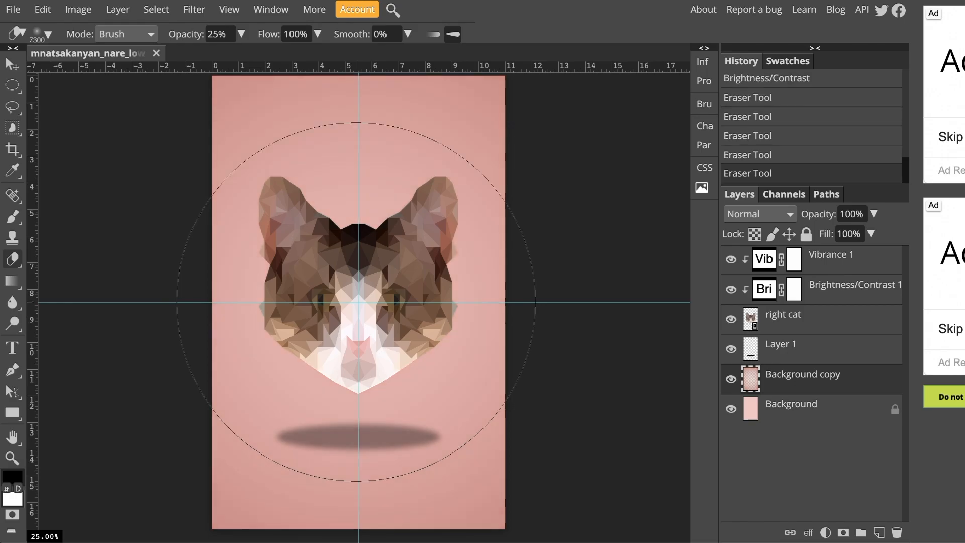
key("bracketleft")
key("bracketleft")
key("bracketleft")
key("bracketleft")
key("bracketleft")
key("bracketleft")
key("bracketleft")
key("bracketleft")
key("bracketleft")
key("bracketleft")
key("bracketleft")
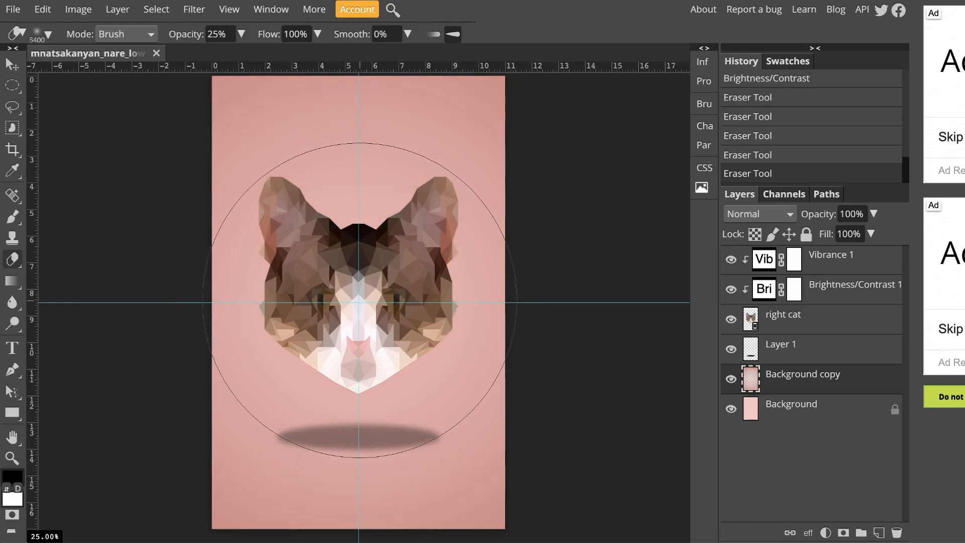
left_click(358, 300)
key("bracketleft")
key("bracketleft")
key("bracketleft")
key("bracketleft")
key("bracketleft")
key("bracketleft")
left_click(360, 297)
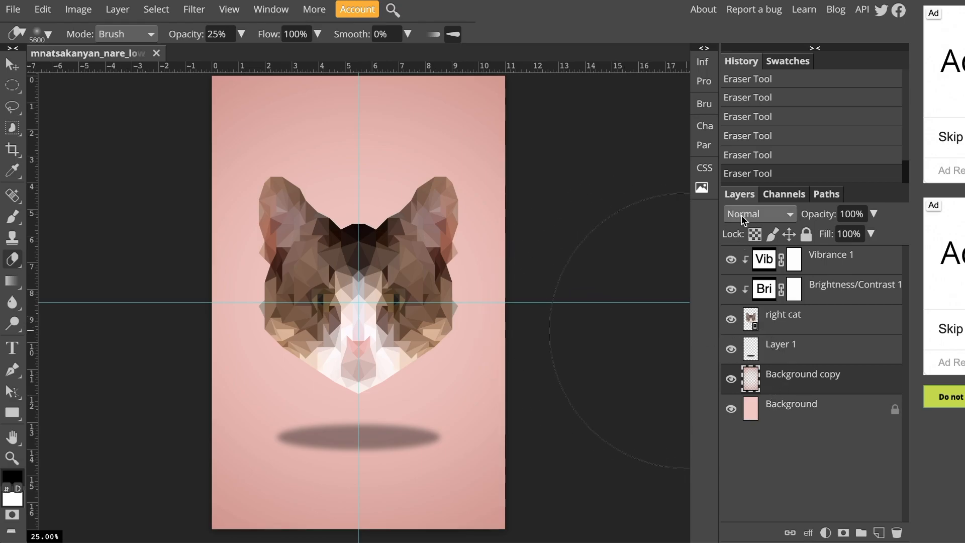
Set the Background copy's blend mode to Linear Burn and deselect the layer
scroll(745, 216, "down", 4)
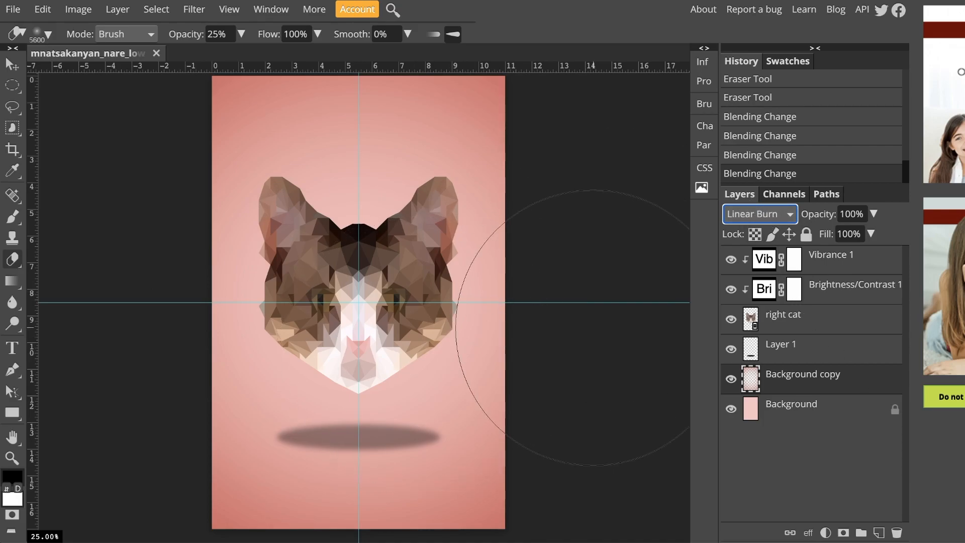
left_click(13, 64)
left_click(167, 103)
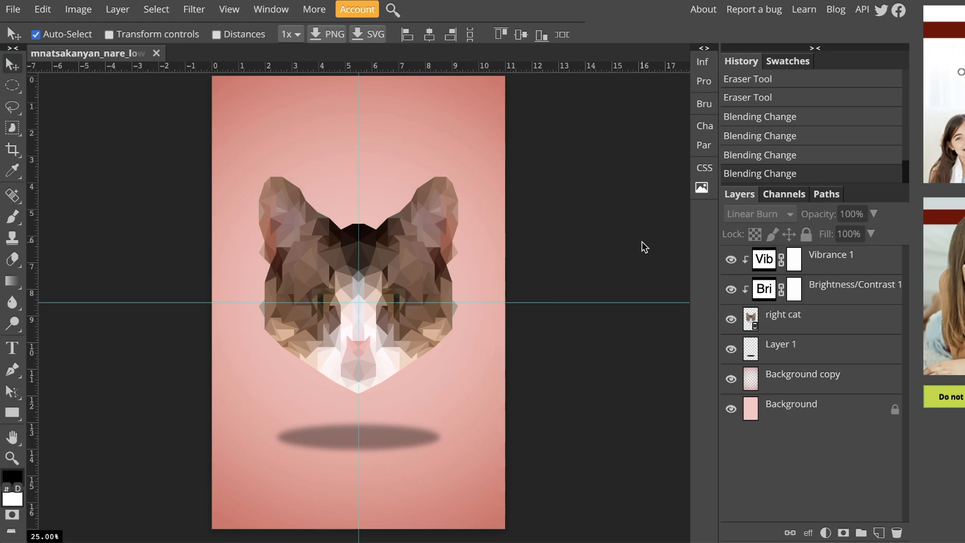
Rename Layer 1 to "shadow optional"
key("ctrl+minus")
key("ctrl+minus")
key("ctrl+minus")
key("ctrl+minus")
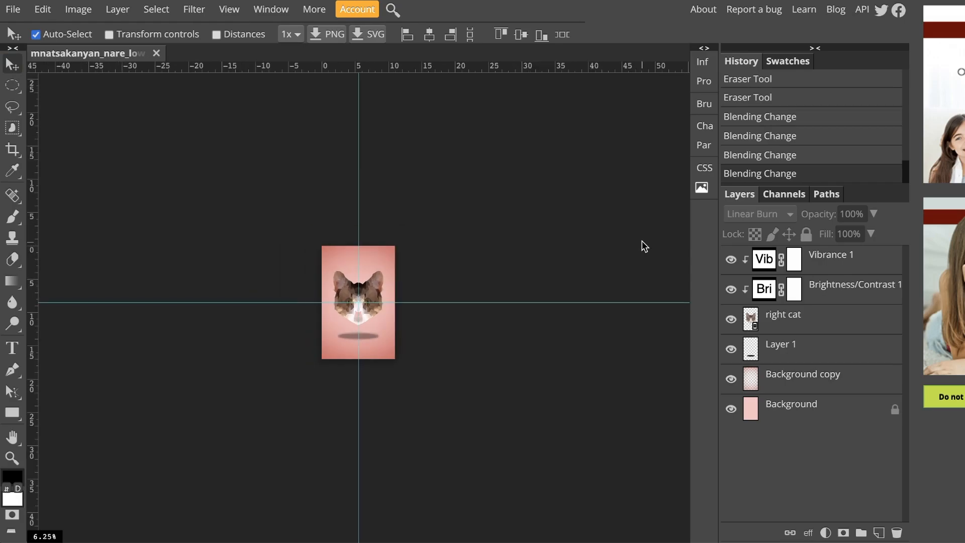
key("ctrl+plus")
key("ctrl+plus")
key("ctrl+minus")
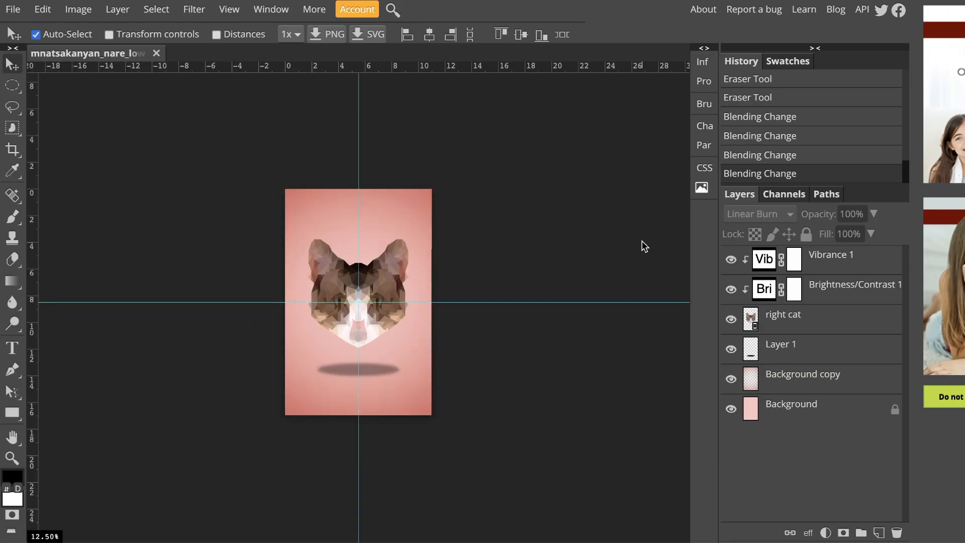
key("ctrl+plus")
key("ctrl+plus")
key("ctrl+minus")
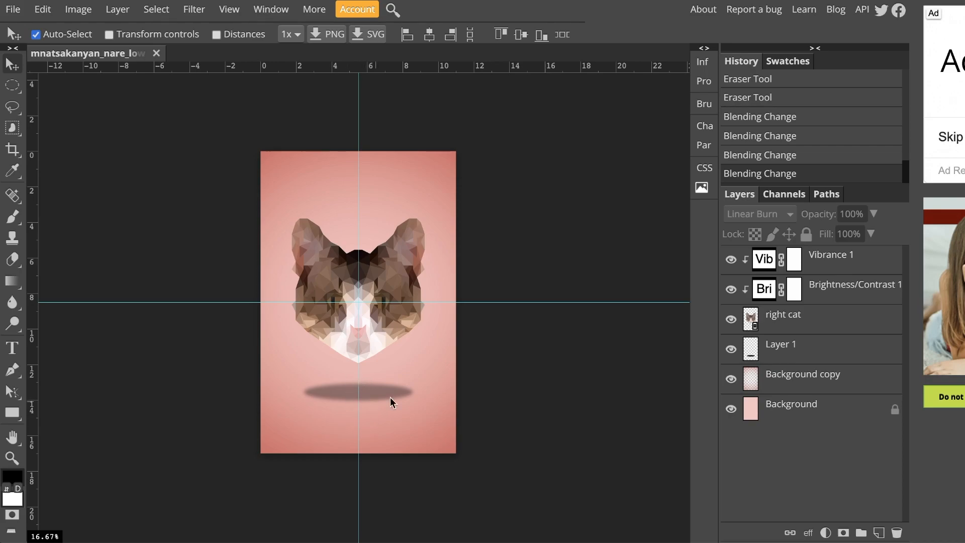
double_click(779, 344)
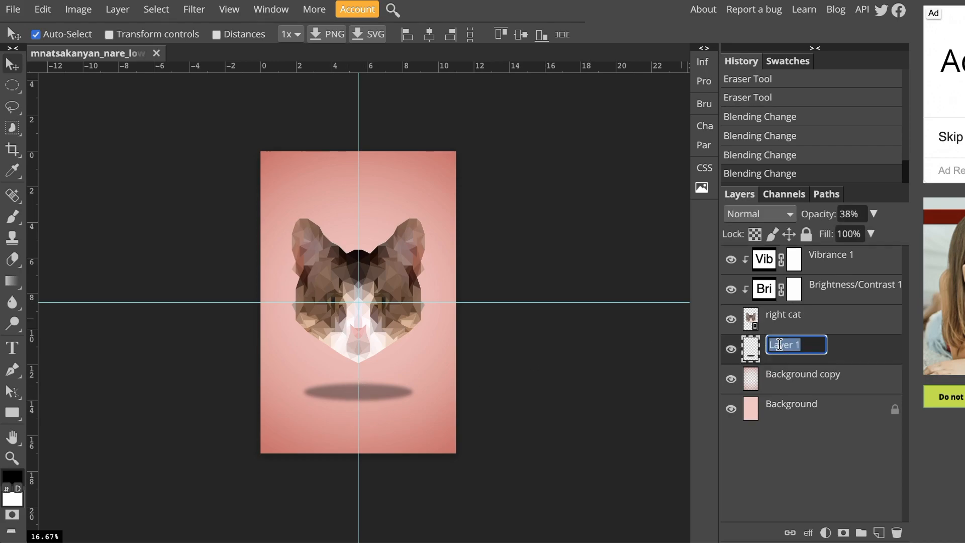
type("shadow")
type("_p[p")
key("BackSpace")
key("BackSpace")
key("BackSpace")
type("p[")
key("BackSpace")
key("BackSpace")
type("optional")
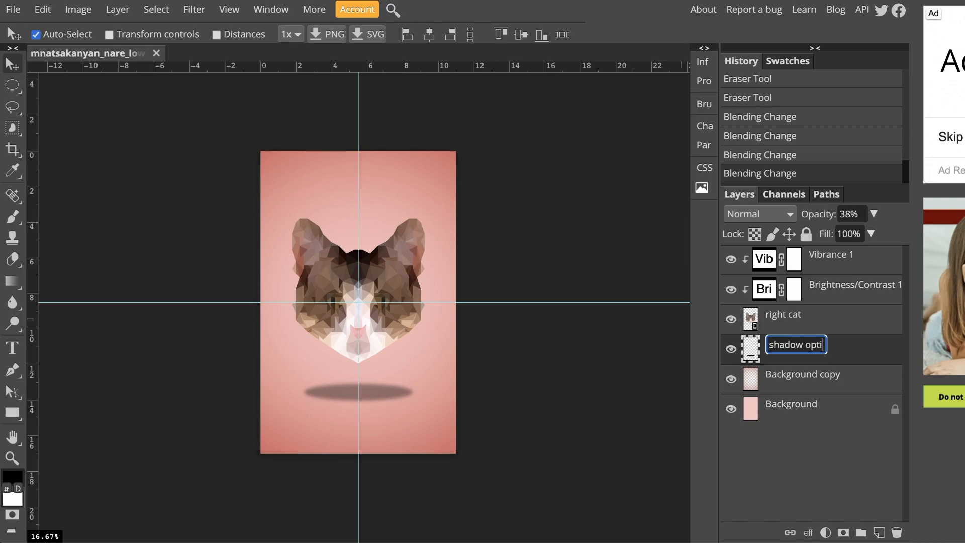
key("Return")
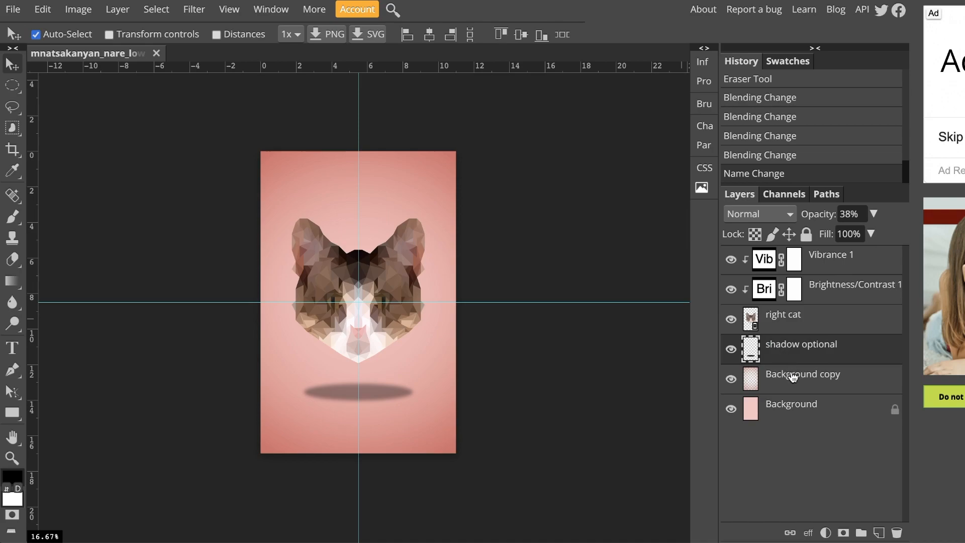
Rename the Background copy to "vignette optional" and save the document as a PSD
double_click(792, 373)
type("vignette")
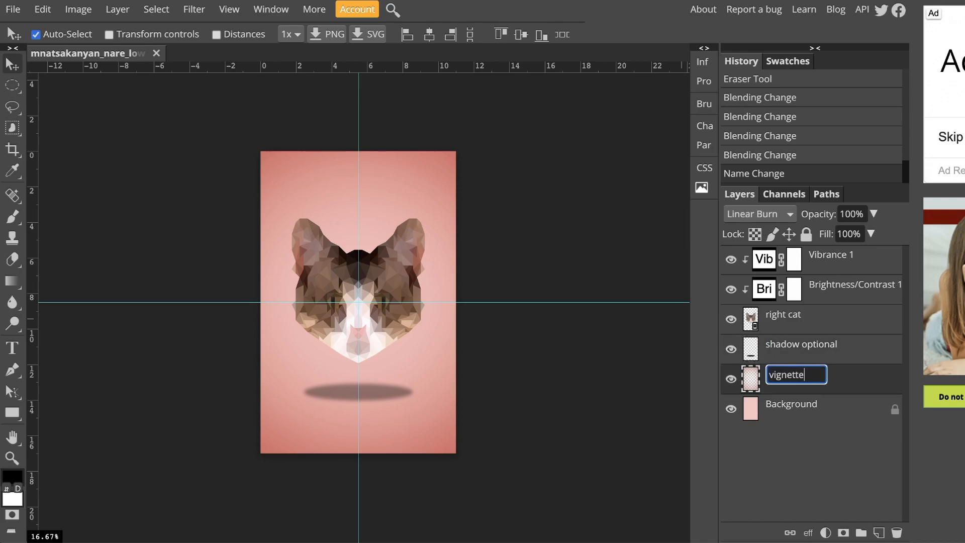
type(" optional")
key("Return")
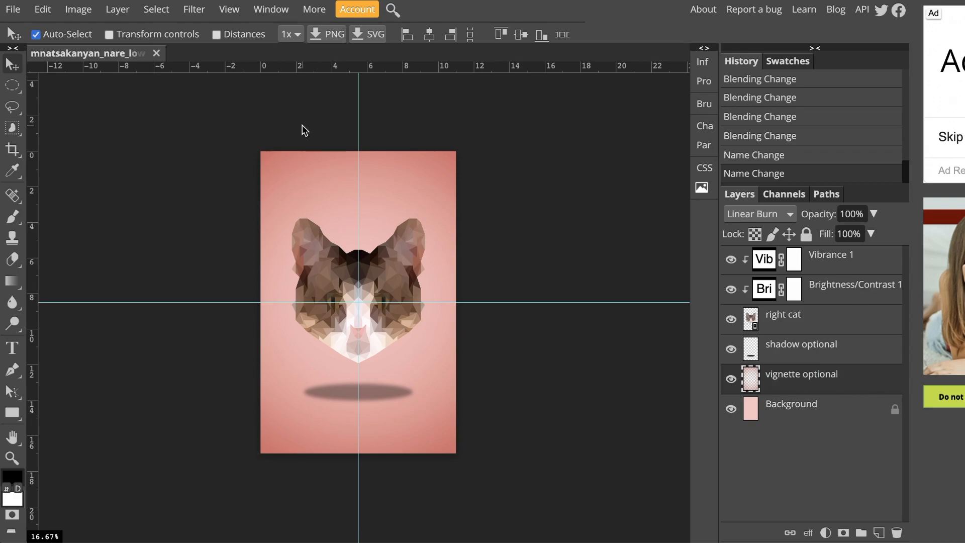
left_click(11, 12)
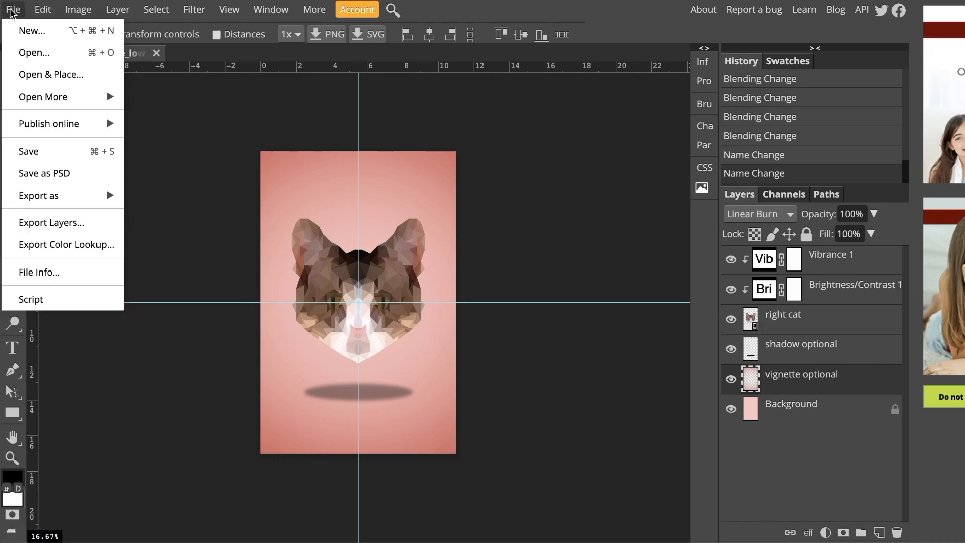
left_click(38, 174)
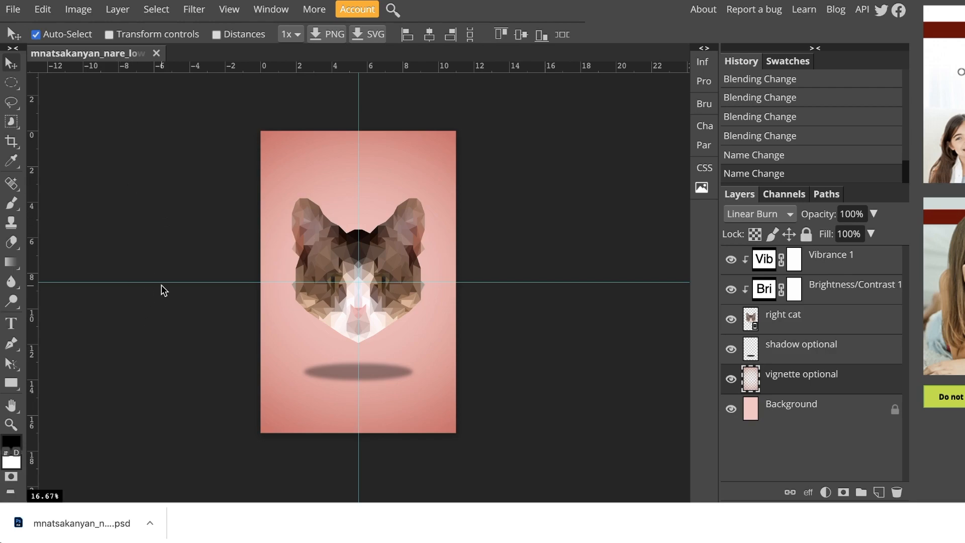
Export the image as a PNG with the height set to 3000 px
left_click(19, 11)
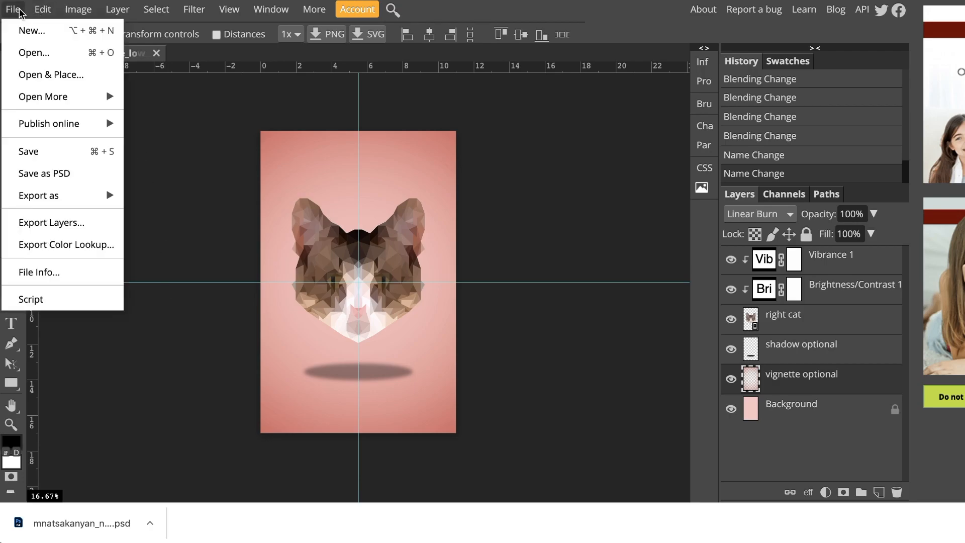
mouse_move(54, 204)
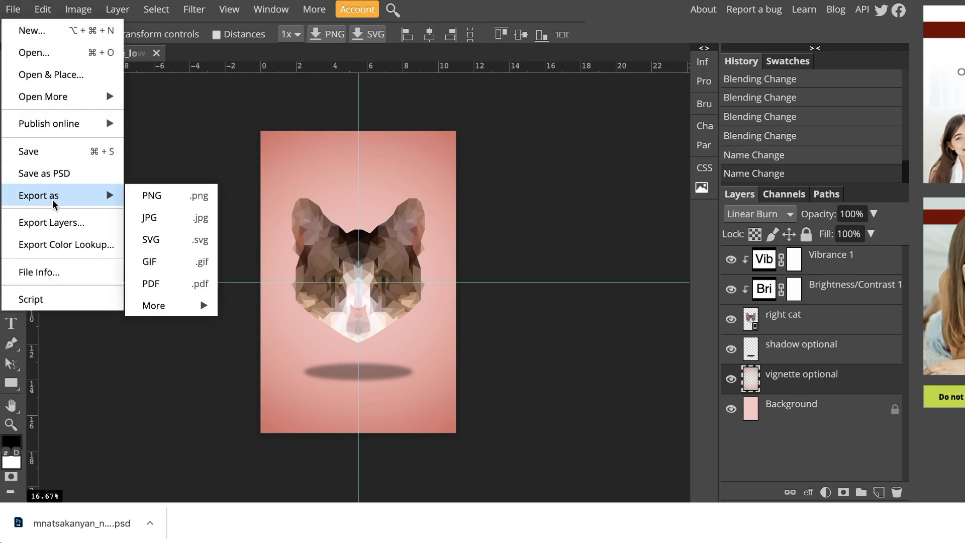
left_click(148, 199)
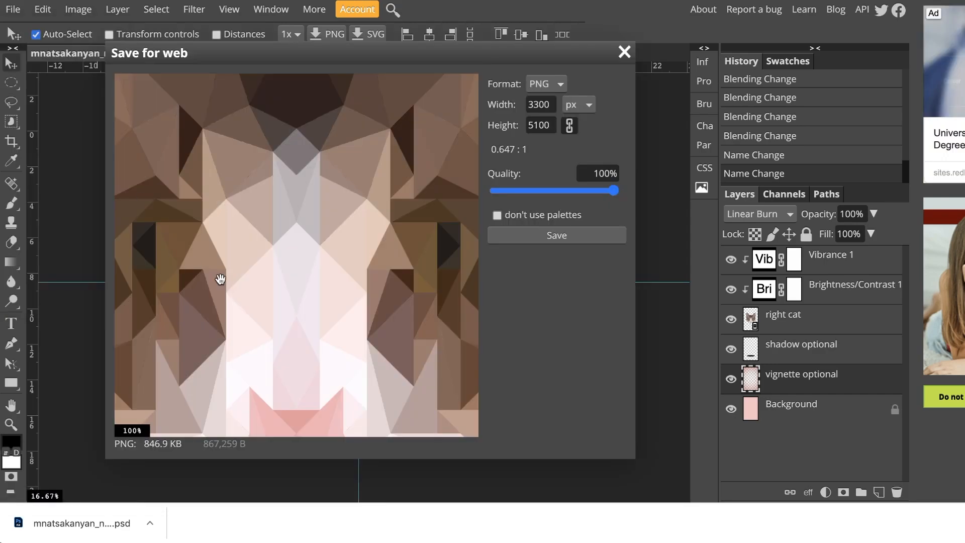
scroll(292, 306, "down", 5)
scroll(292, 307, "up", 2)
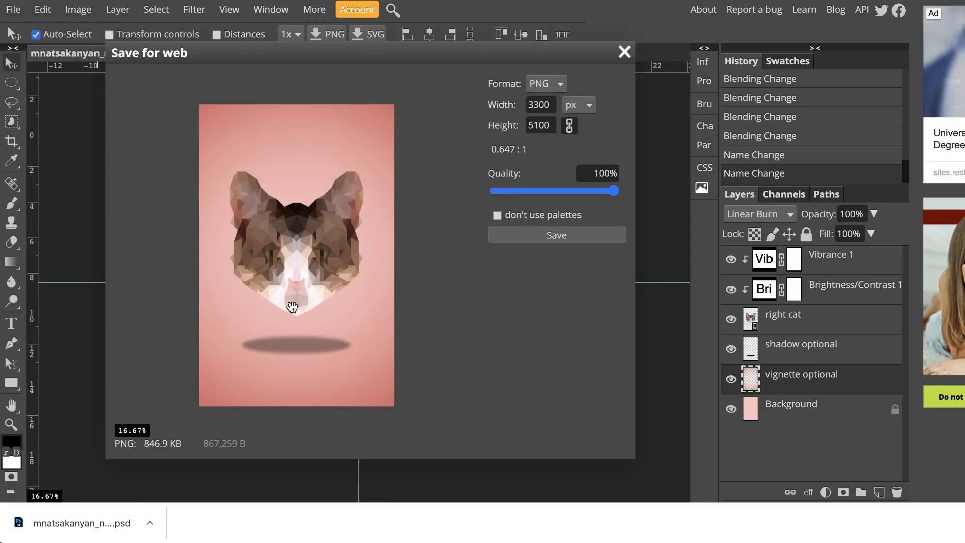
scroll(292, 307, "down", 1)
scroll(291, 306, "up", 1)
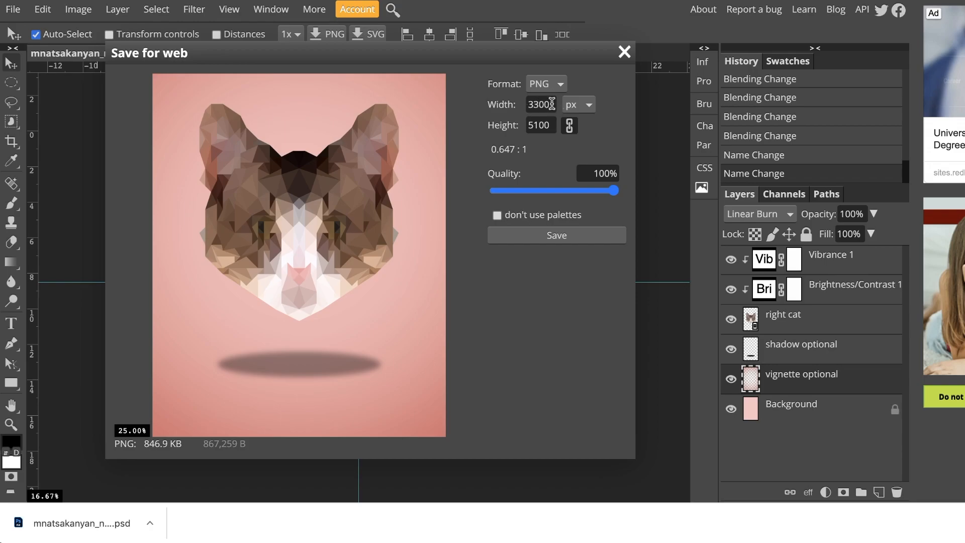
left_click_drag(553, 126, 525, 125)
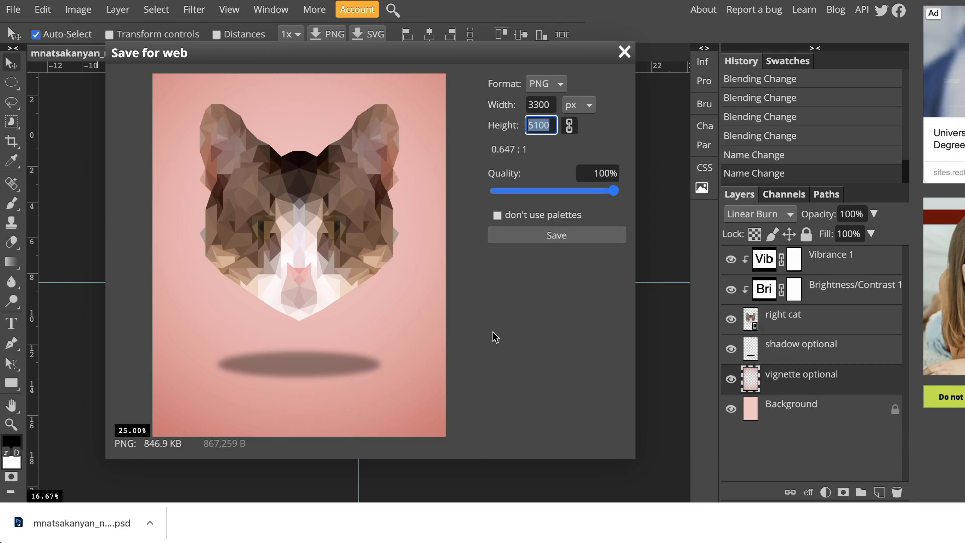
type("3000")
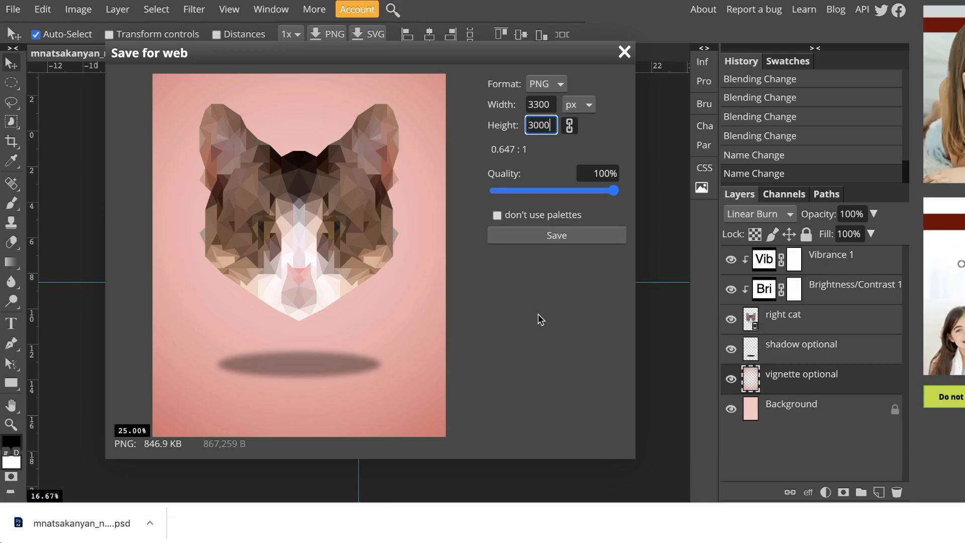
key("Tab")
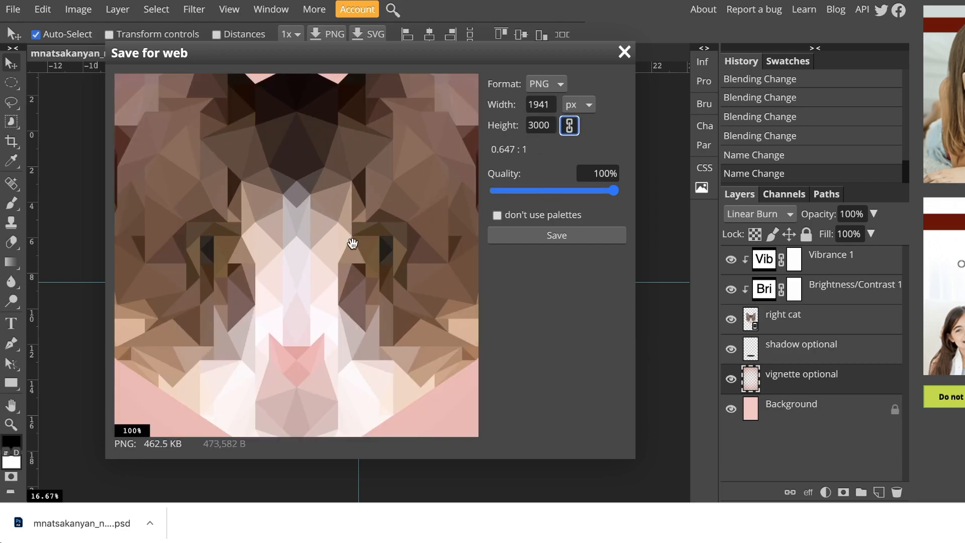
scroll(351, 242, "down", 2)
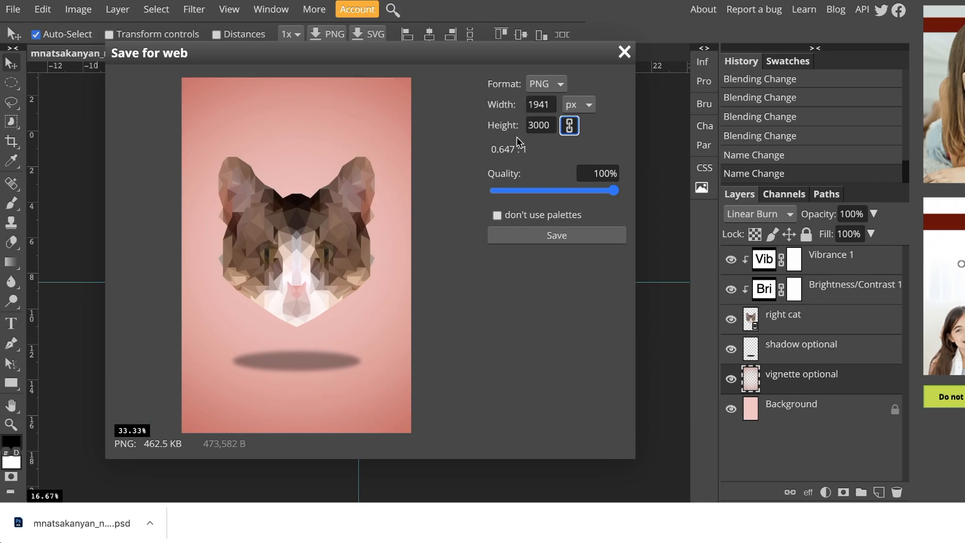
left_click(532, 237)
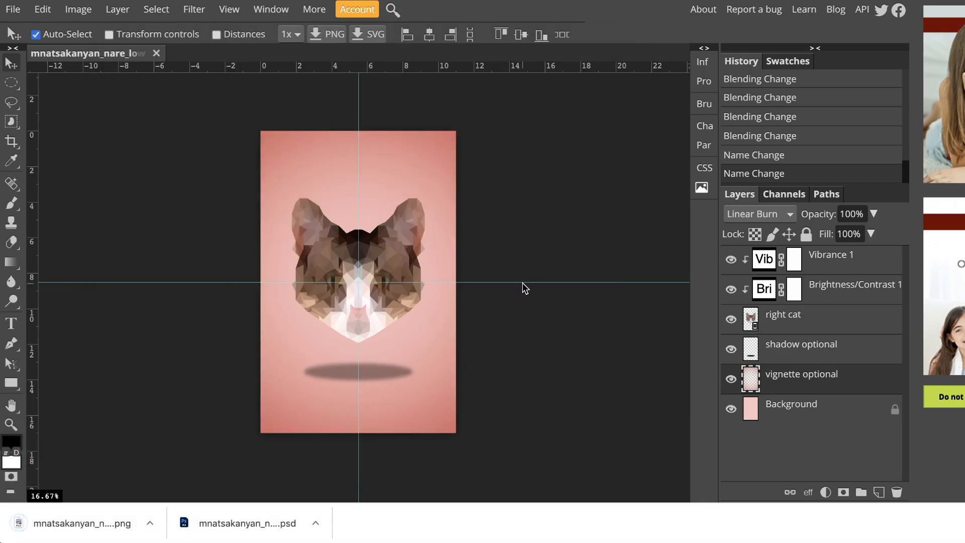